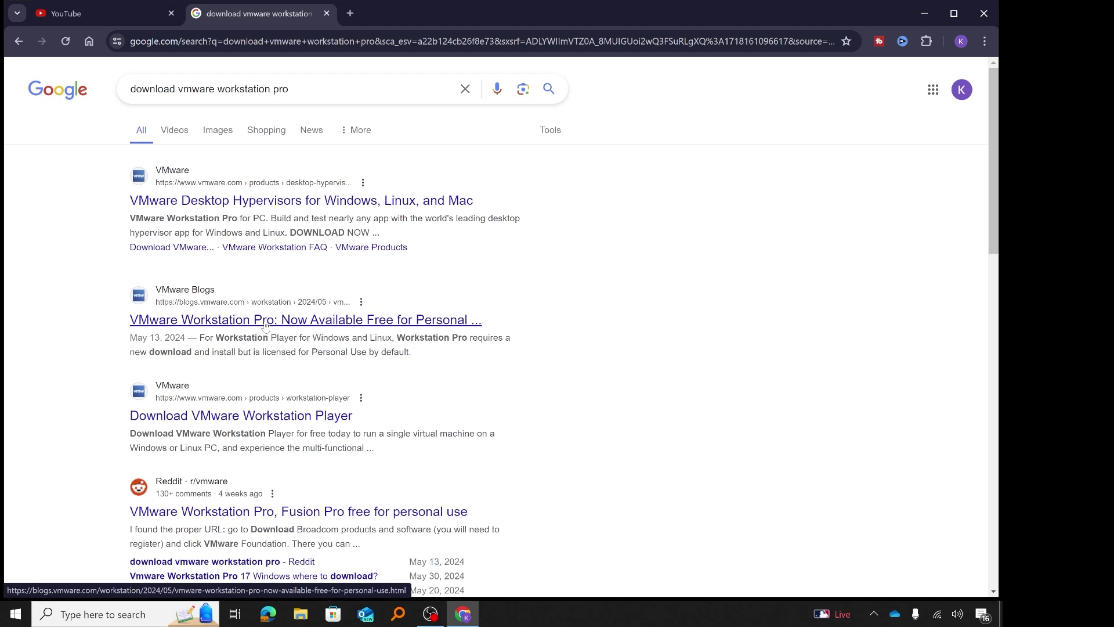
Step: Open the 'VMware Workstation Pro: Now Available Free for Personal Use' blog post and dismiss the cookie banner
{"action": "left_click", "coordinate": [266, 321]}
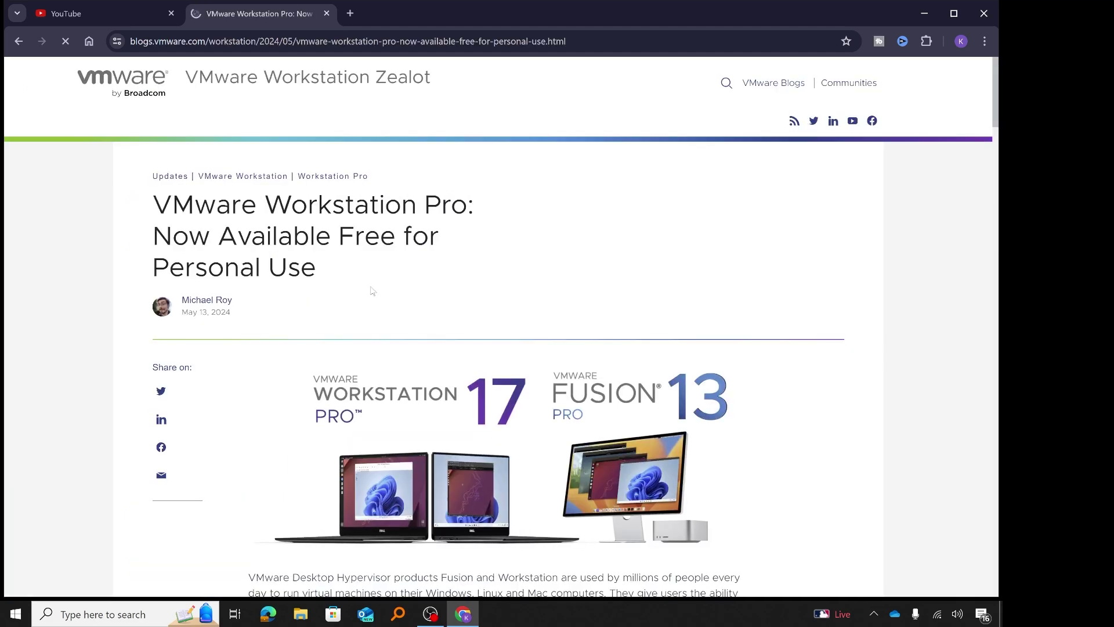
{"action": "scroll", "coordinate": [516, 279], "scroll_direction": "down", "scroll_amount": 1}
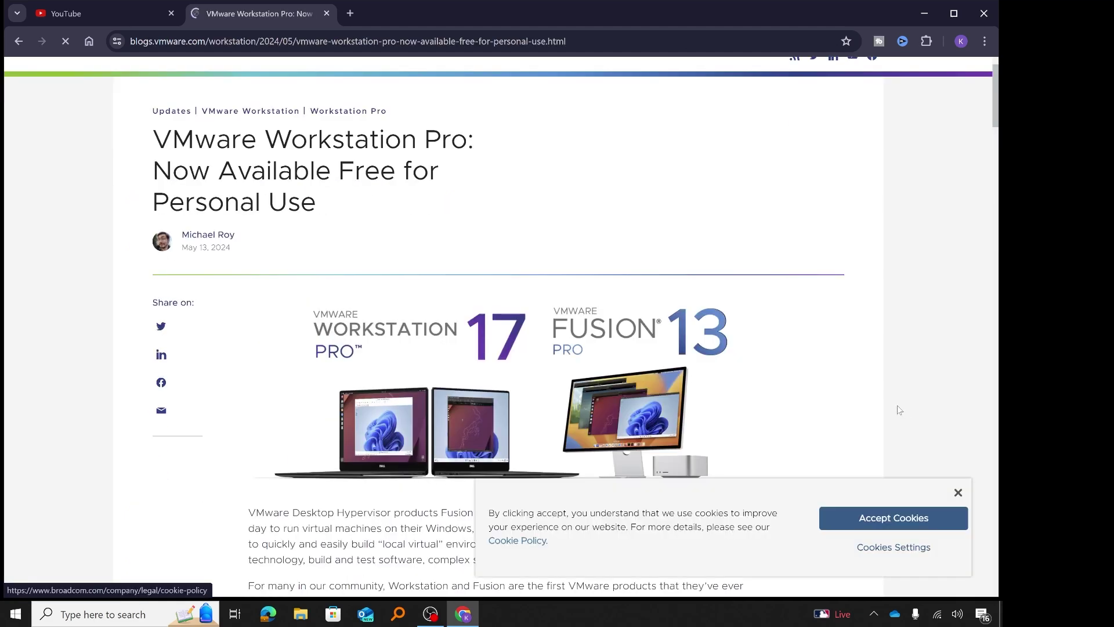
{"action": "left_click", "coordinate": [959, 493]}
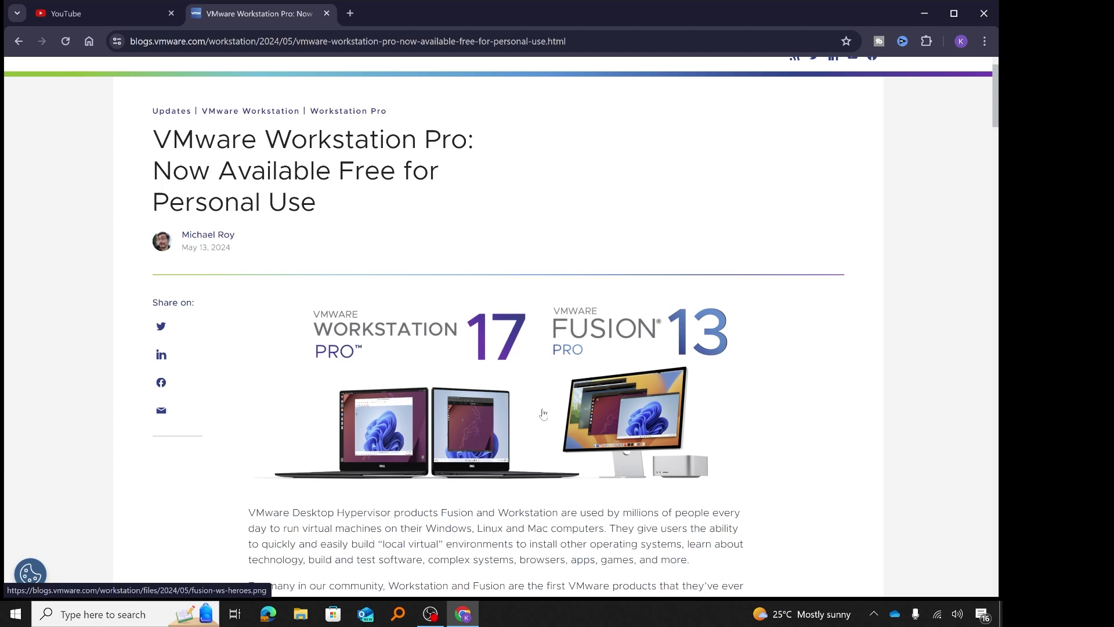
Step: Scroll the blog post to the 'Pro Apps are now Free for Personal Use' section with download links
{"action": "scroll", "coordinate": [544, 413], "scroll_direction": "down", "scroll_amount": 5}
{"action": "scroll", "coordinate": [544, 413], "scroll_direction": "down", "scroll_amount": 3}
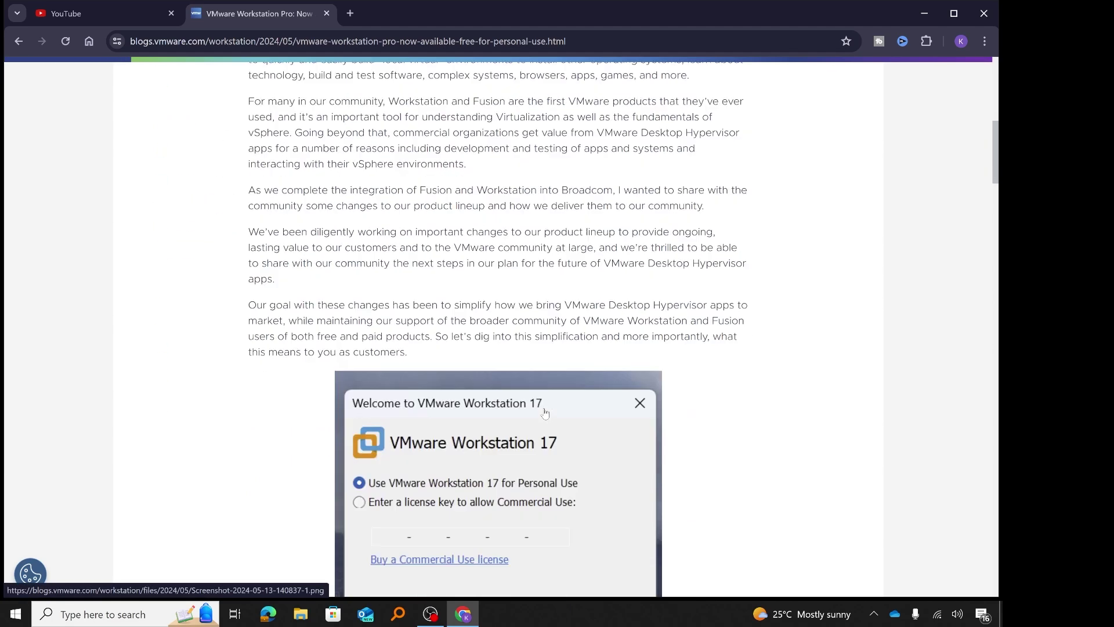
{"action": "scroll", "coordinate": [544, 413], "scroll_direction": "down", "scroll_amount": 4}
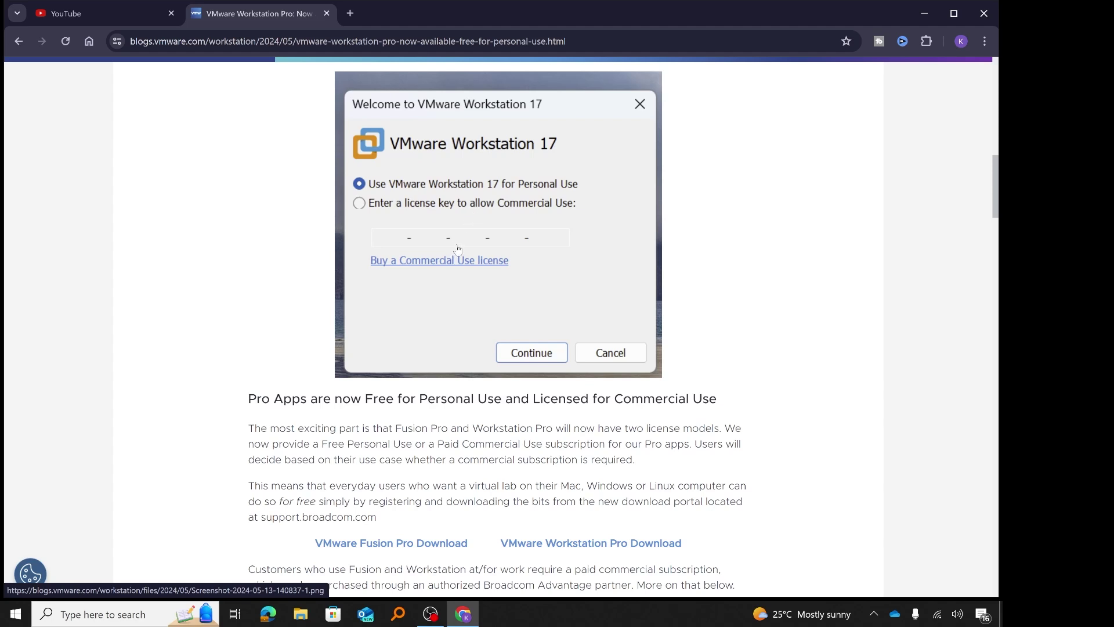
{"action": "scroll", "coordinate": [459, 245], "scroll_direction": "down", "scroll_amount": 1}
{"action": "scroll", "coordinate": [459, 245], "scroll_direction": "down", "scroll_amount": 2}
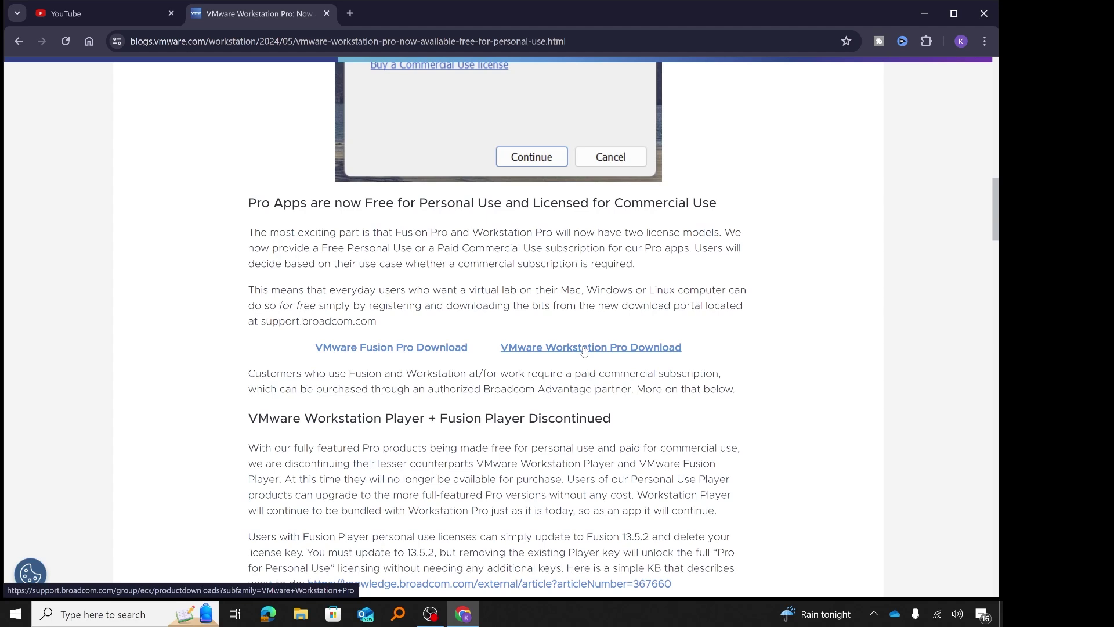
Step: Follow 'VMware Workstation Pro Download' to Broadcom sign-in and show the LOGIN dropdown options
{"action": "left_click", "coordinate": [585, 347]}
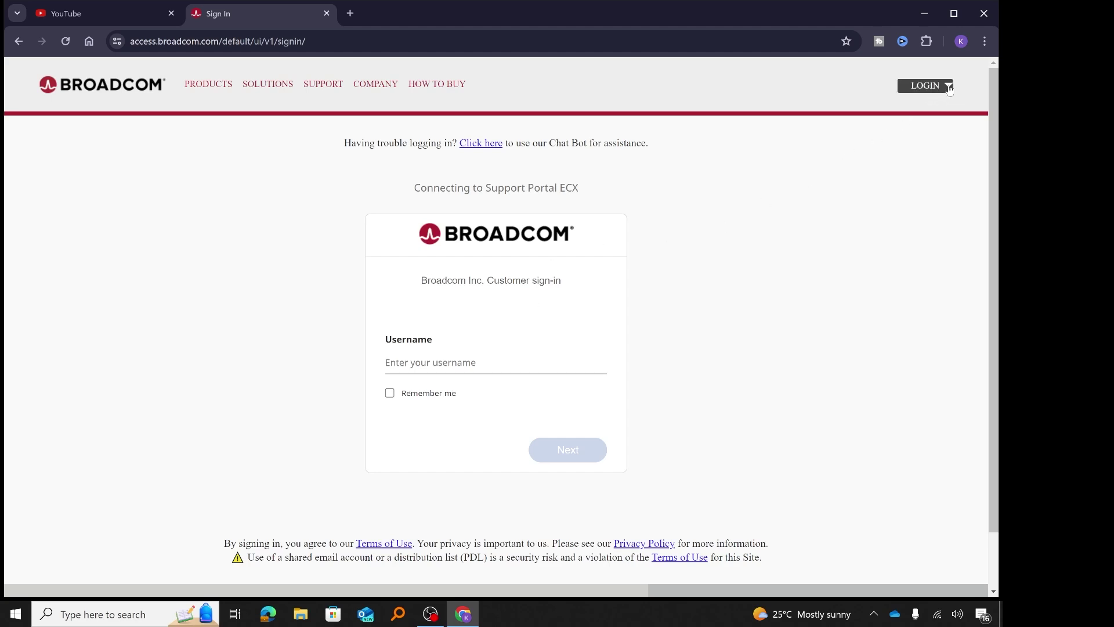
{"action": "left_click", "coordinate": [948, 87]}
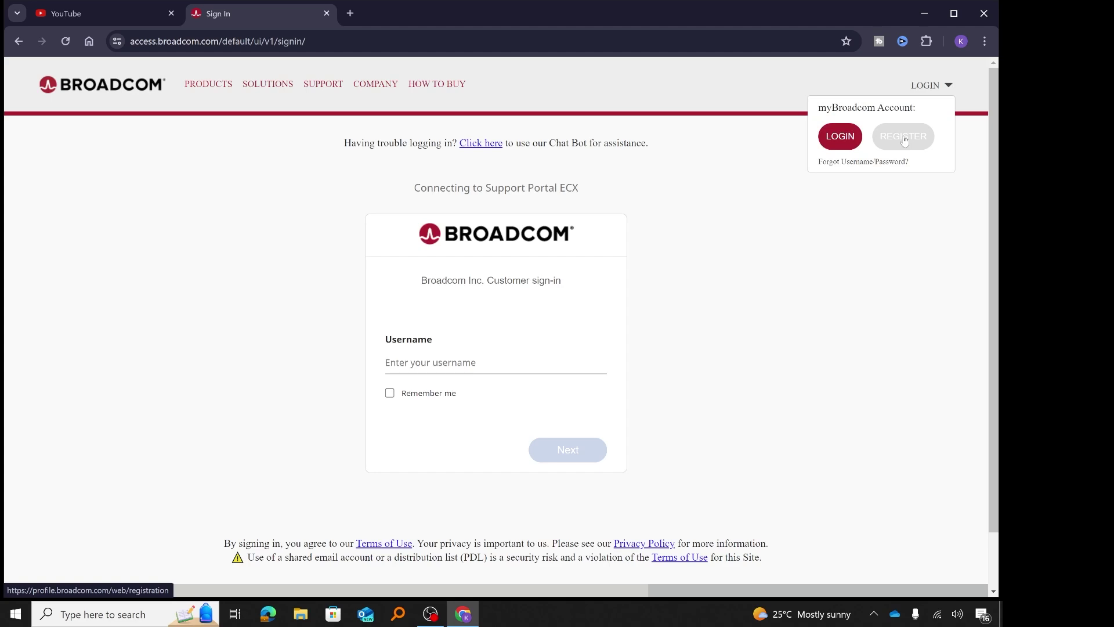
Step: Start Broadcom registration, submitting an e-mail address and captcha to request a verification code
{"action": "left_click", "coordinate": [905, 141]}
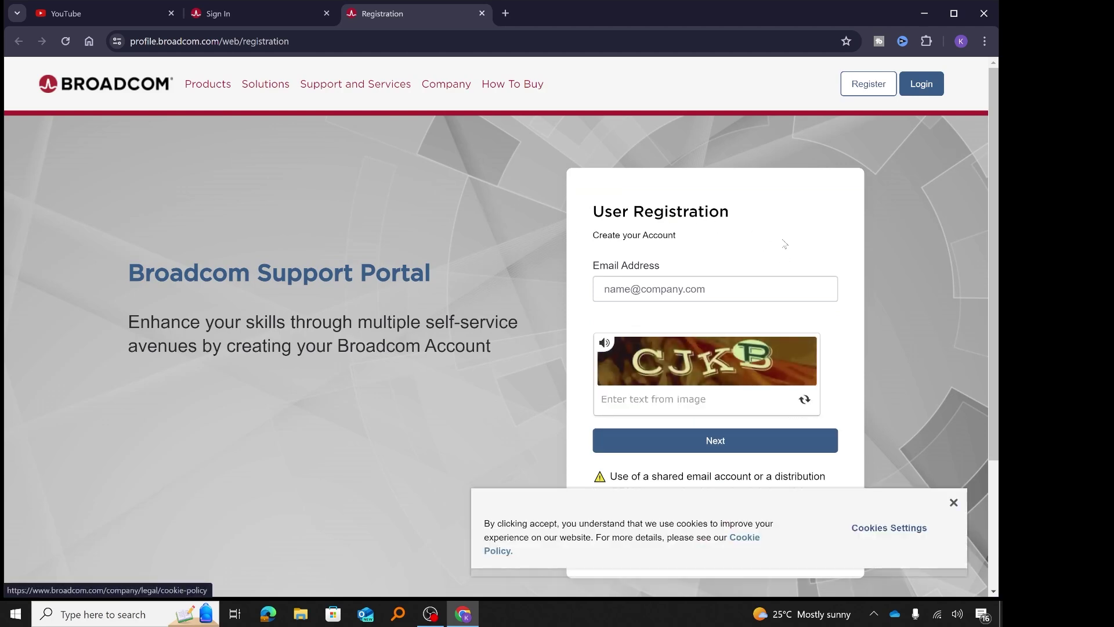
{"action": "scroll", "coordinate": [785, 243], "scroll_direction": "down", "scroll_amount": 2}
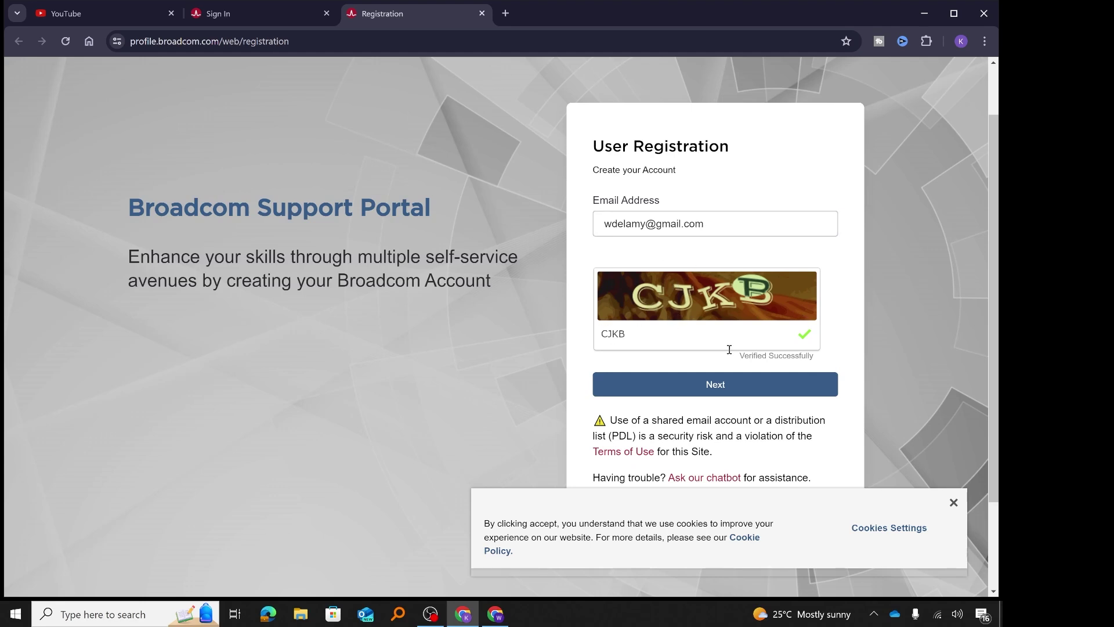
{"action": "left_click", "coordinate": [715, 387]}
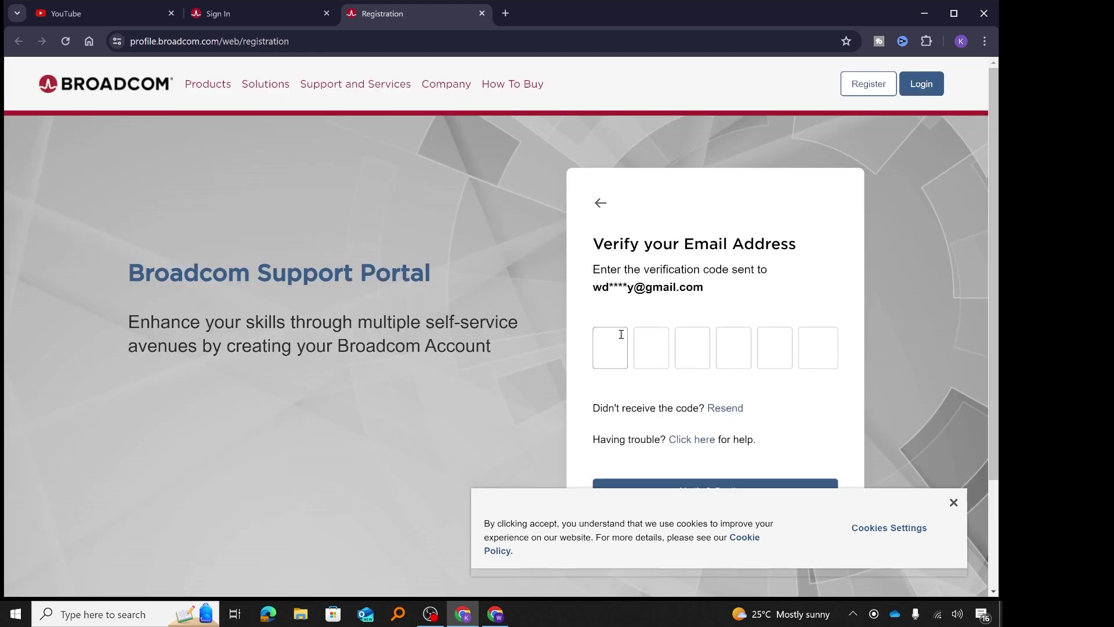
Step: Copy the verification code from the Broadcom e-mail in the Gmail inbox
{"action": "left_click", "coordinate": [496, 620]}
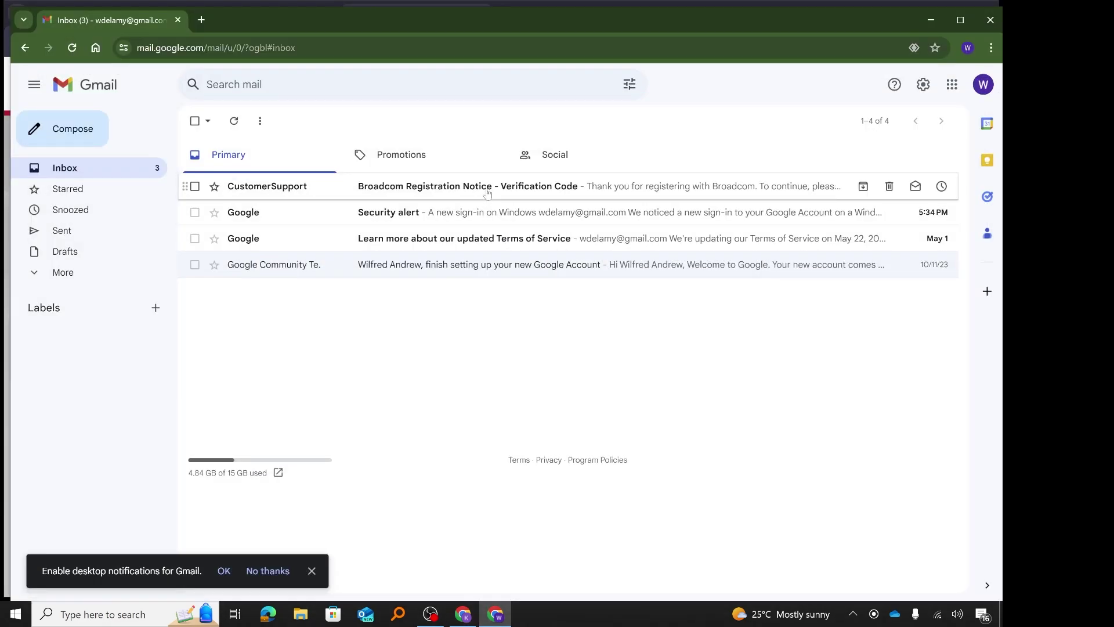
{"action": "left_click", "coordinate": [487, 194]}
{"action": "left_click_drag", "start_coordinate": [302, 307], "coordinate": [341, 312]}
{"action": "key", "text": "ctrl+c"}
Step: Paste the code into the registration code boxes, dismiss the cookie banner, and verify
{"action": "left_click", "coordinate": [462, 614]}
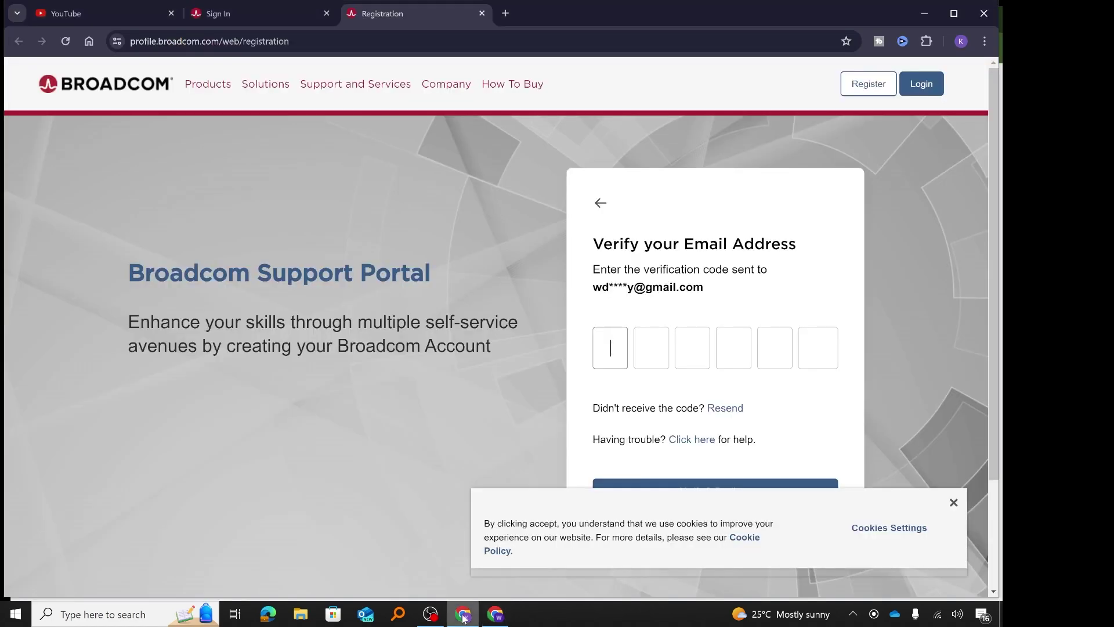
{"action": "key", "text": "ctrl+v"}
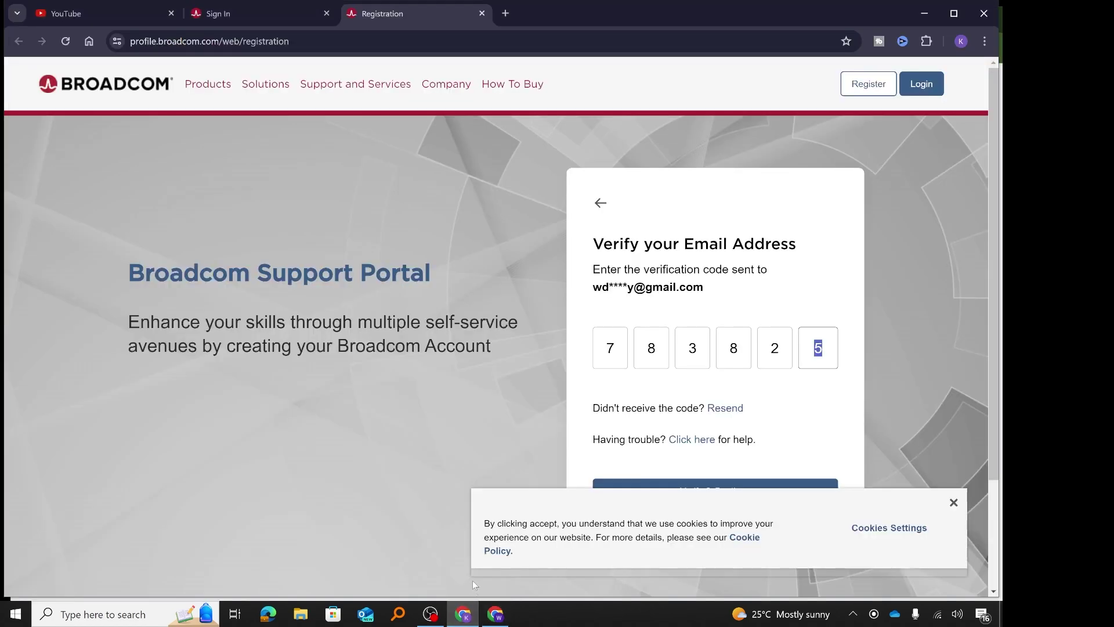
{"action": "left_click", "coordinate": [953, 503]}
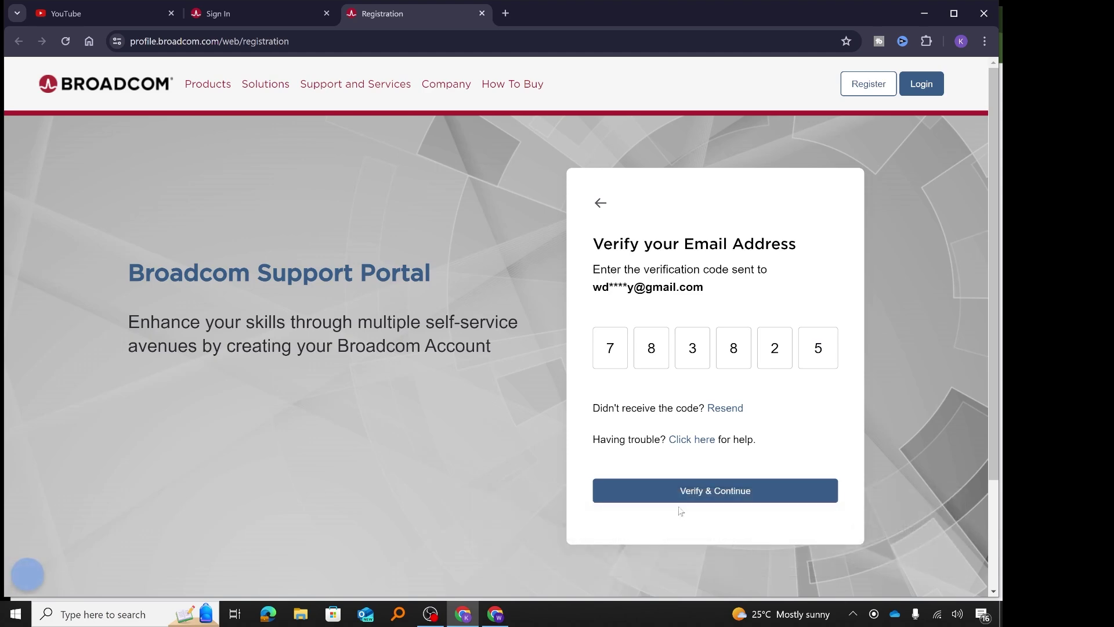
{"action": "left_click", "coordinate": [709, 493]}
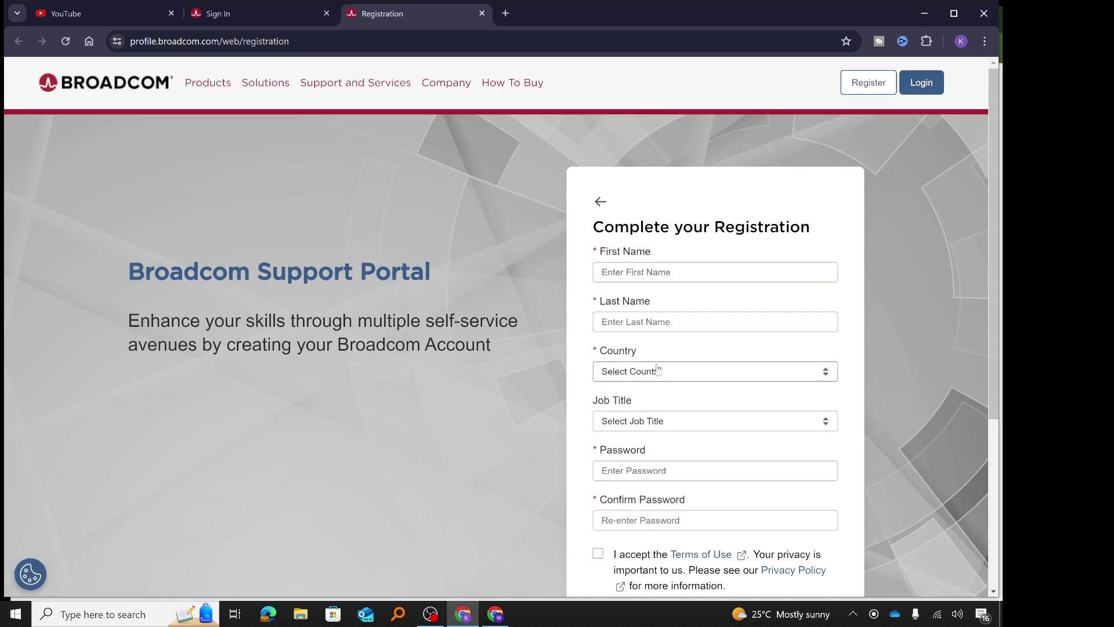
Step: Enter the user's first and last name in the Complete your Registration form
{"action": "scroll", "coordinate": [657, 362], "scroll_direction": "down", "scroll_amount": 2}
{"action": "scroll", "coordinate": [657, 367], "scroll_direction": "up", "scroll_amount": 1}
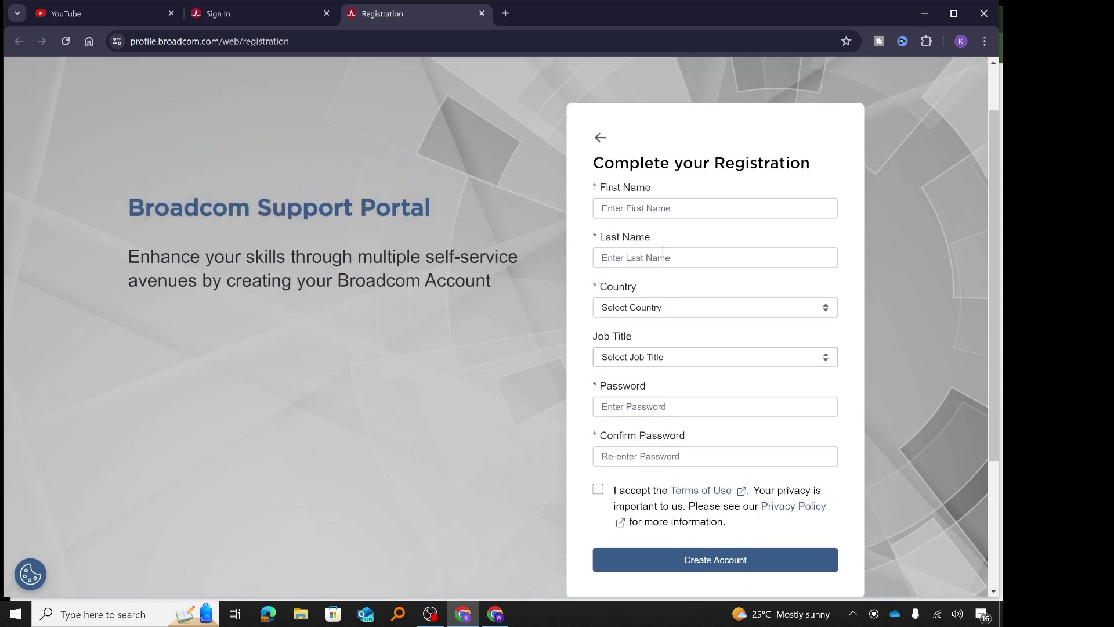
{"action": "left_click", "coordinate": [659, 219]}
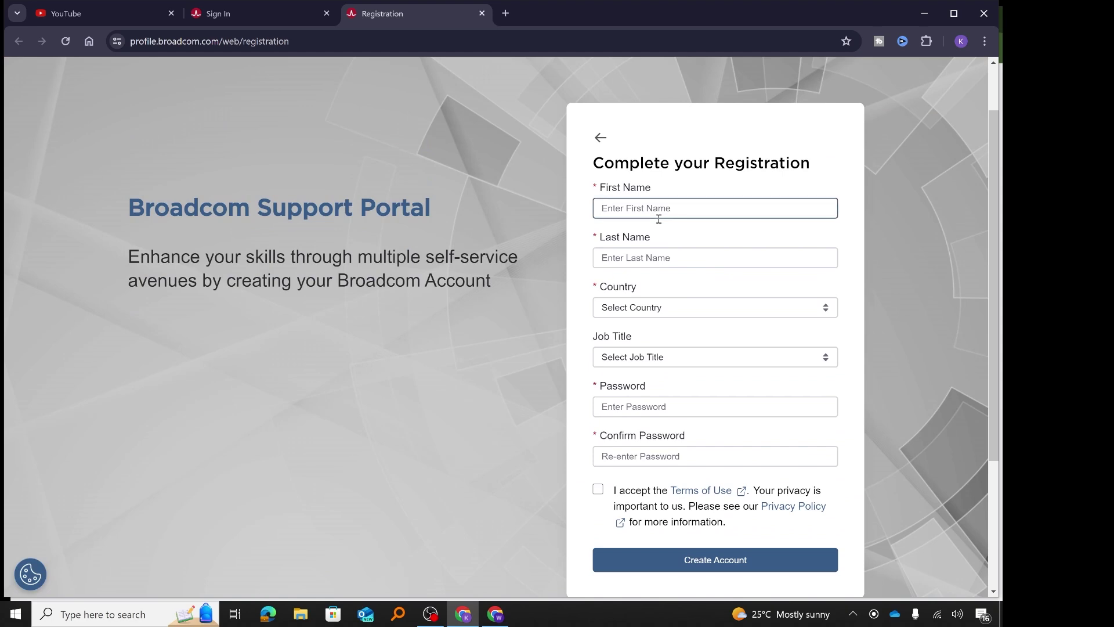
{"action": "type", "text": "ADI"}
{"action": "key", "text": "BackSpace"}
{"action": "key", "text": "BackSpace"}
{"action": "key", "text": "BackSpace"}
{"action": "key", "text": "Caps_Lock"}
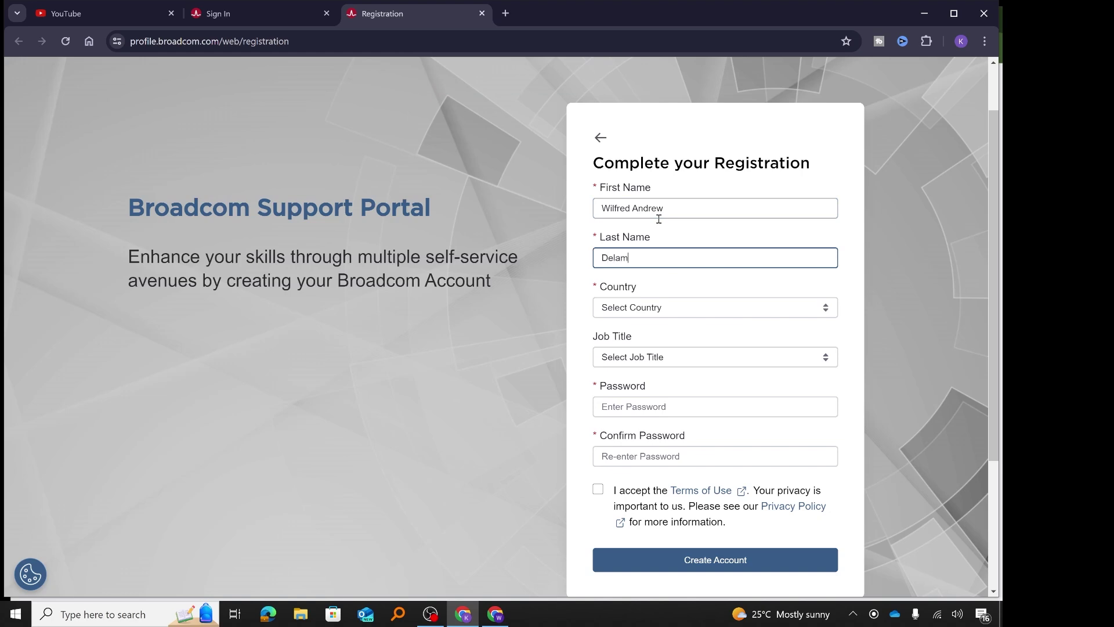
Step: Set the country to Canada and the job title to Administrator
{"action": "key", "text": "Tab"}
{"action": "key", "text": "c"}
{"action": "key", "text": "c"}
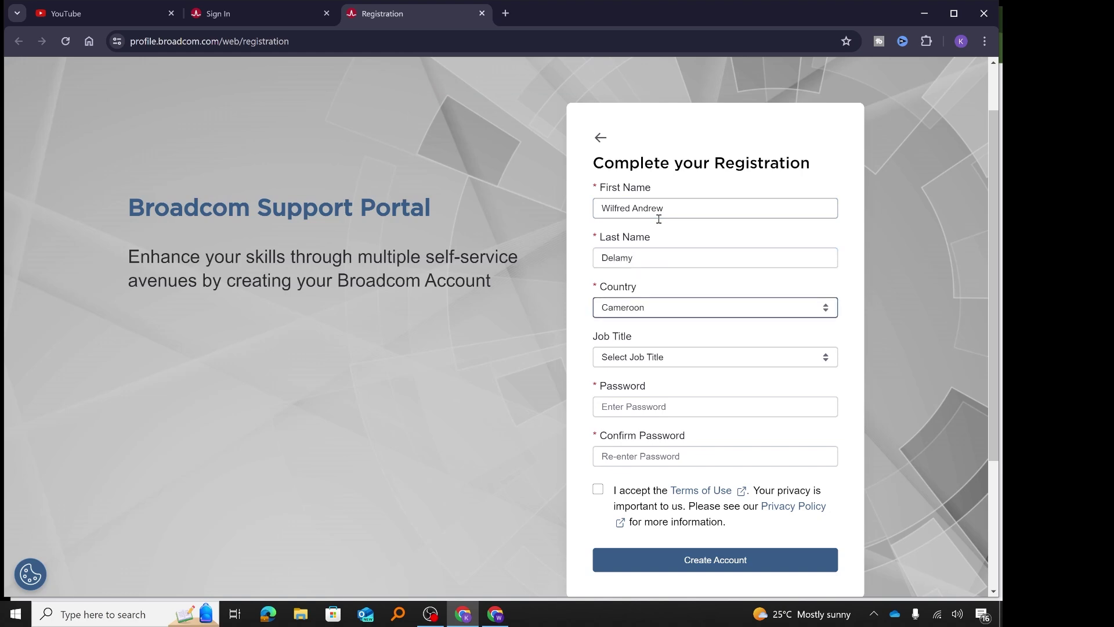
{"action": "key", "text": "c"}
{"action": "key", "text": "Tab"}
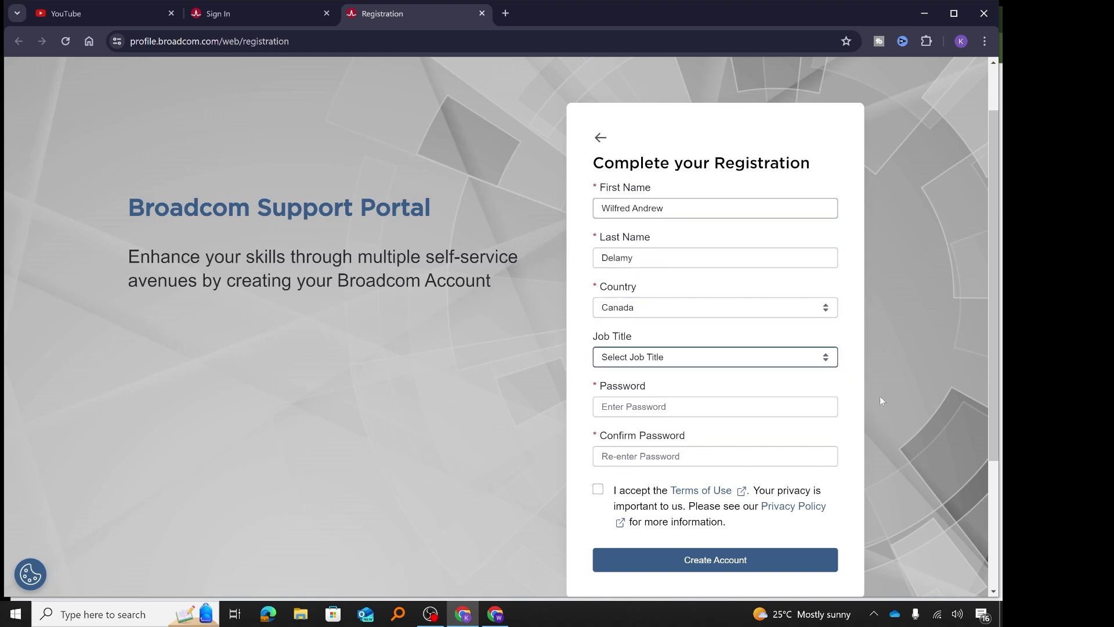
{"action": "left_click", "coordinate": [829, 360]}
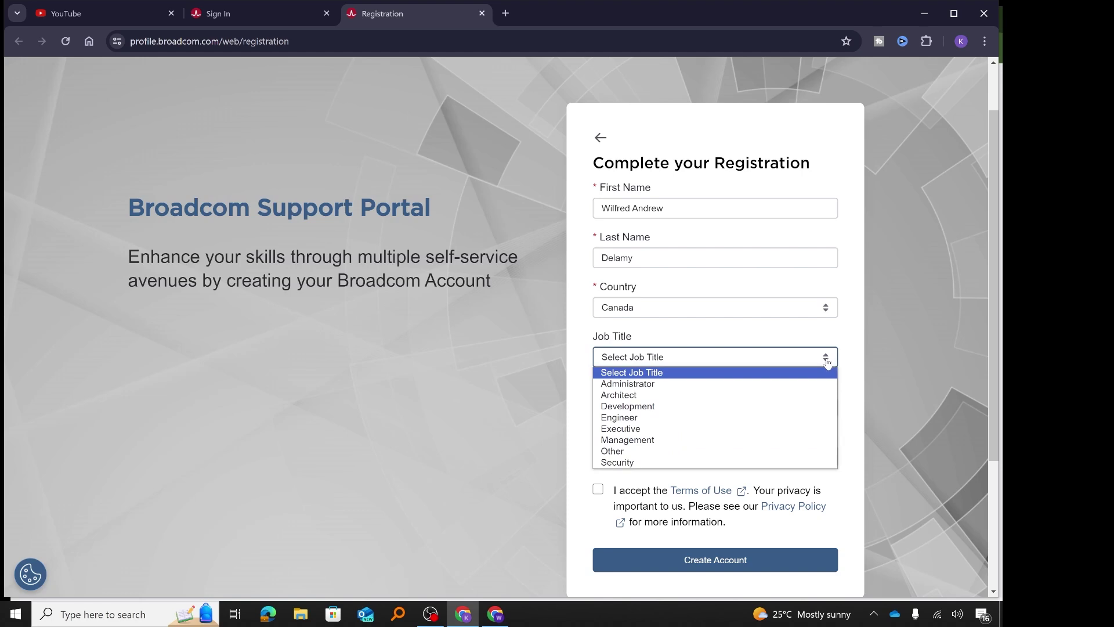
{"action": "left_click", "coordinate": [719, 384]}
Step: Enter and confirm the account password, accept the Terms of Use, and attempt account creation
{"action": "left_click", "coordinate": [644, 406]}
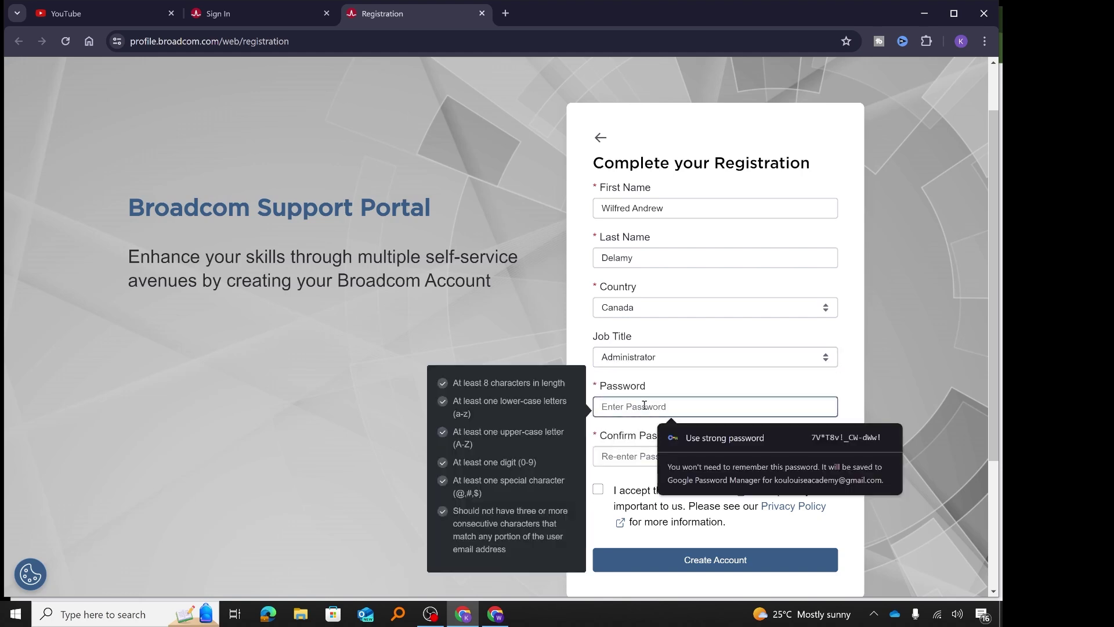
{"action": "type", "text": "••"}
{"action": "key", "text": "ctrl+v"}
{"action": "key", "text": "Tab"}
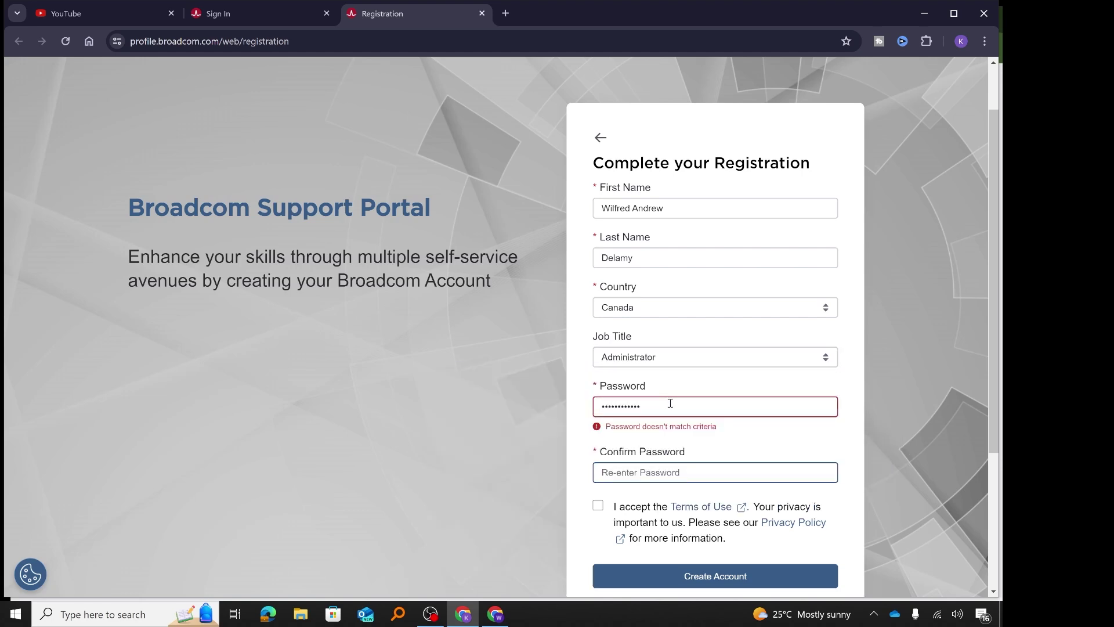
{"action": "type", "text": "•••••••"}
{"action": "key", "text": "Caps_Lock"}
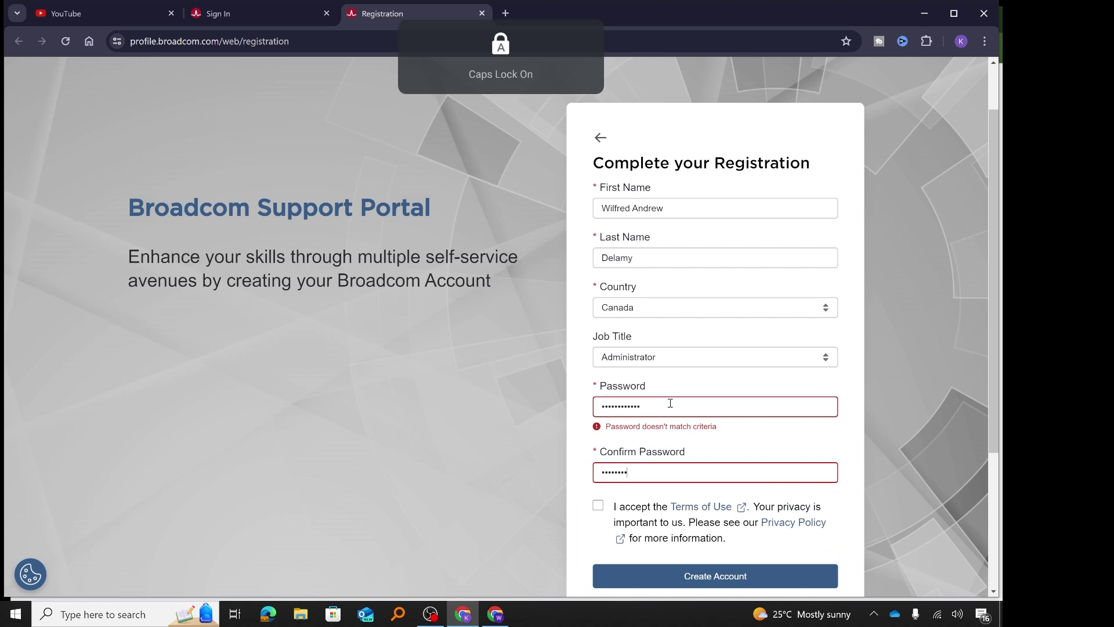
{"action": "type", "text": "•••"}
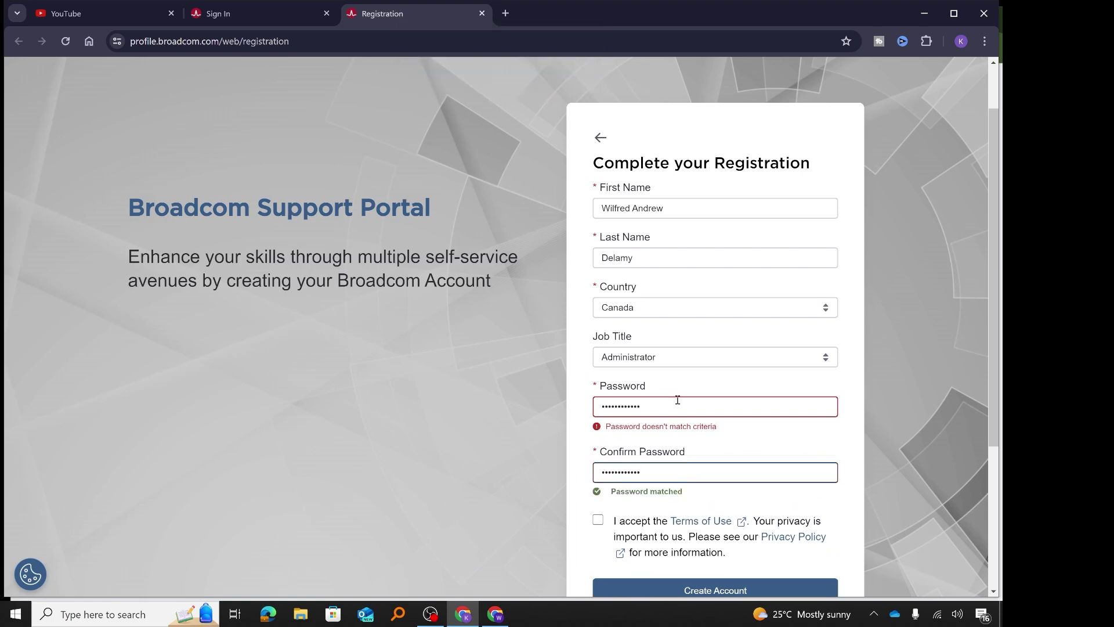
{"action": "left_click", "coordinate": [598, 520]}
{"action": "scroll", "coordinate": [609, 493], "scroll_direction": "down", "scroll_amount": 2}
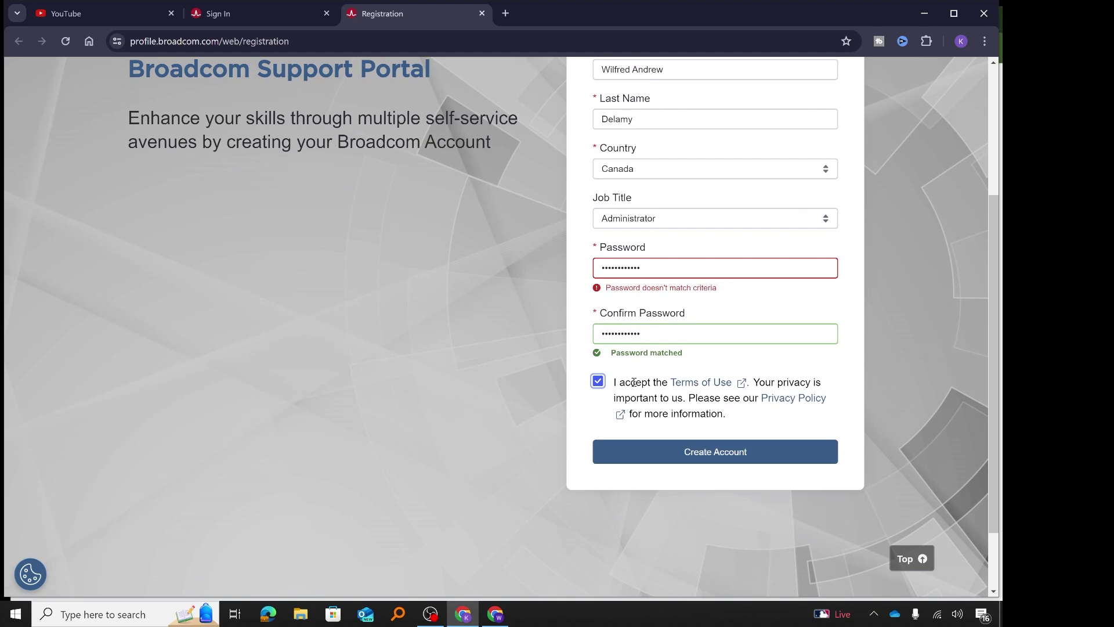
{"action": "left_click", "coordinate": [752, 458]}
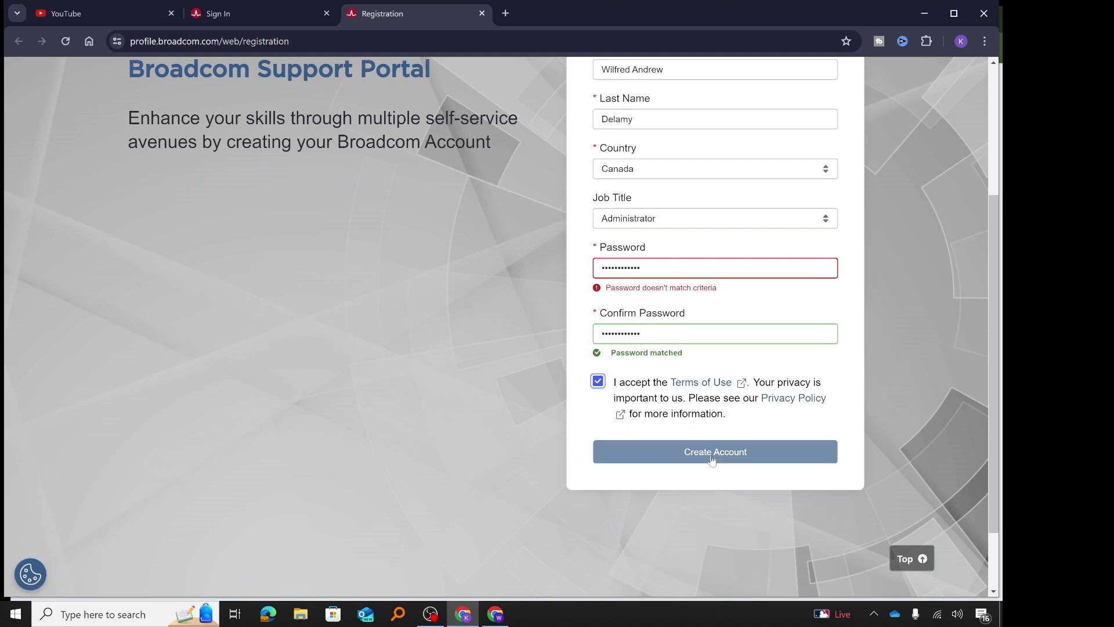
Step: Retype the password to meet all criteria and create the account
{"action": "scroll", "coordinate": [708, 460], "scroll_direction": "up", "scroll_amount": 1}
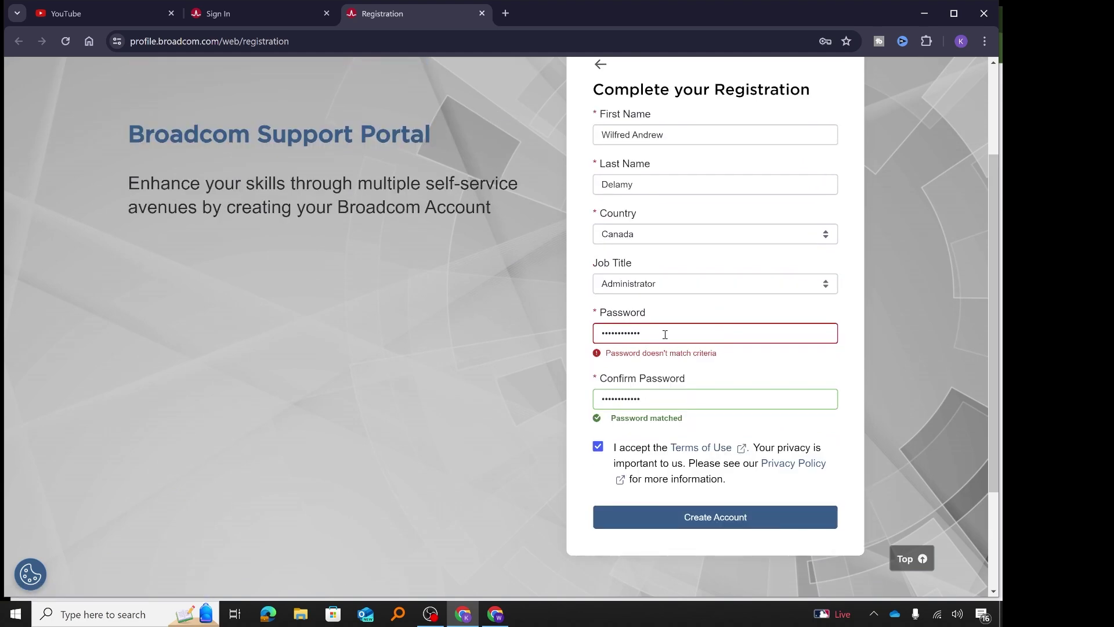
{"action": "left_click_drag", "start_coordinate": [665, 335], "coordinate": [539, 338]}
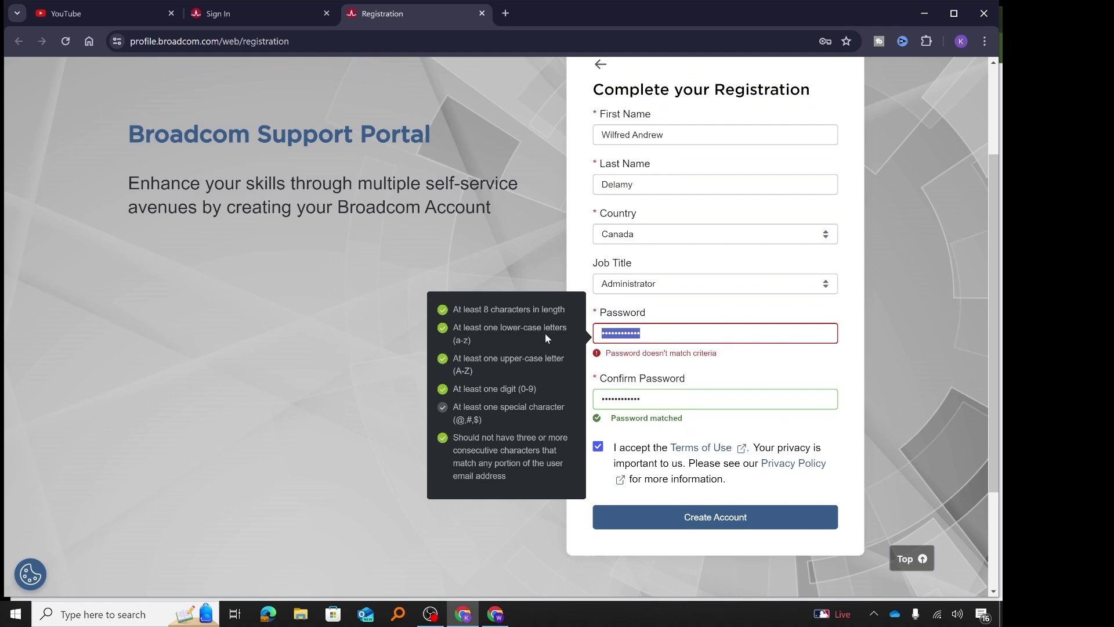
{"action": "key", "text": "Caps_Lock"}
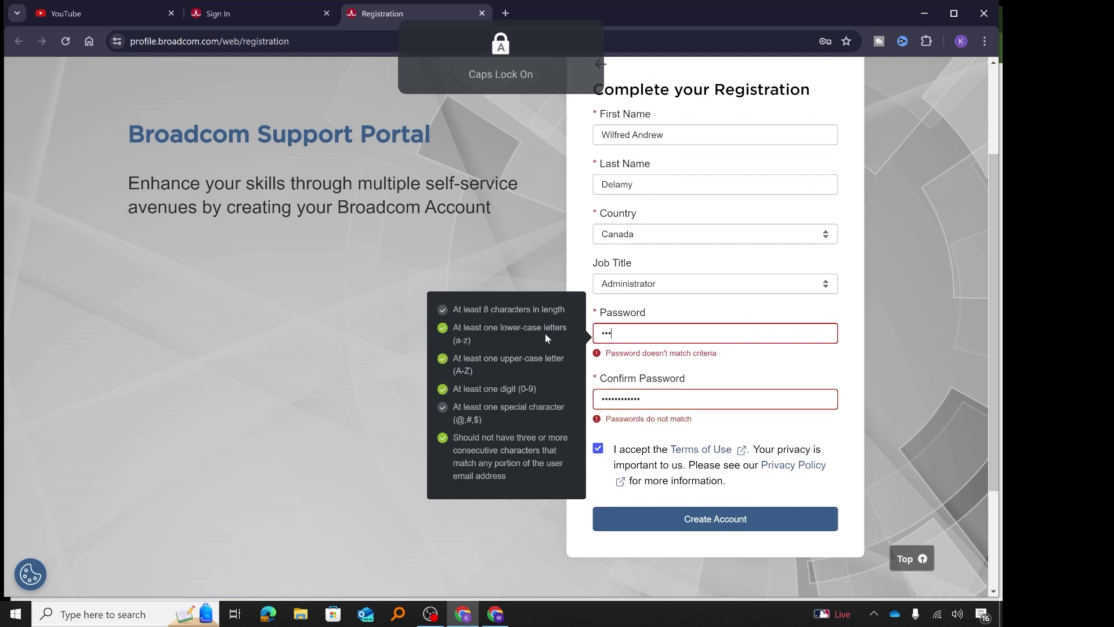
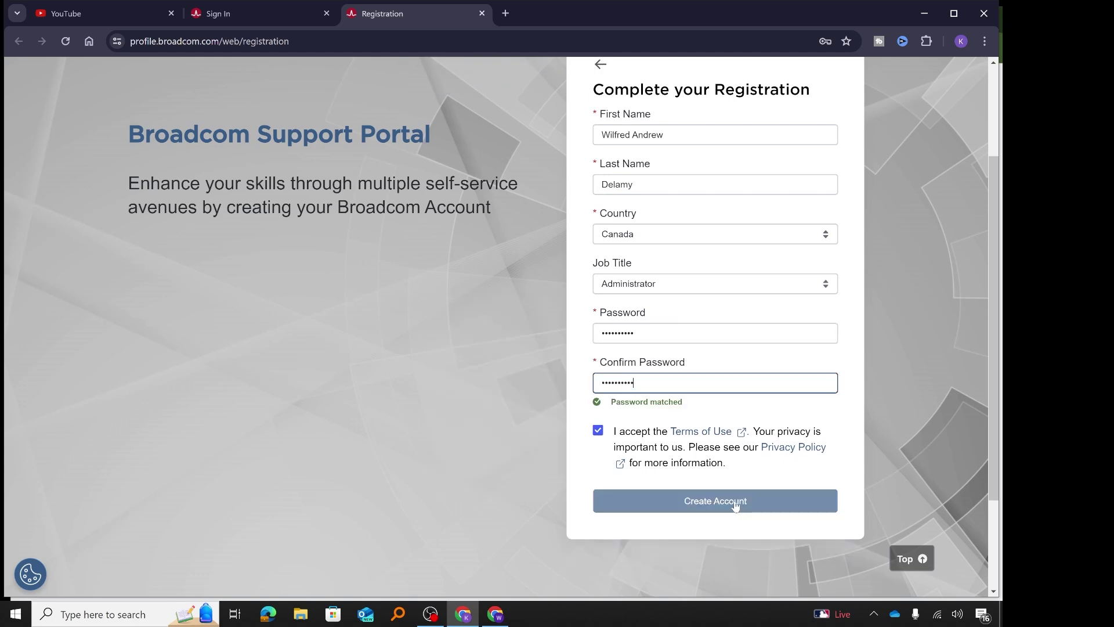
{"action": "left_click", "coordinate": [735, 506]}
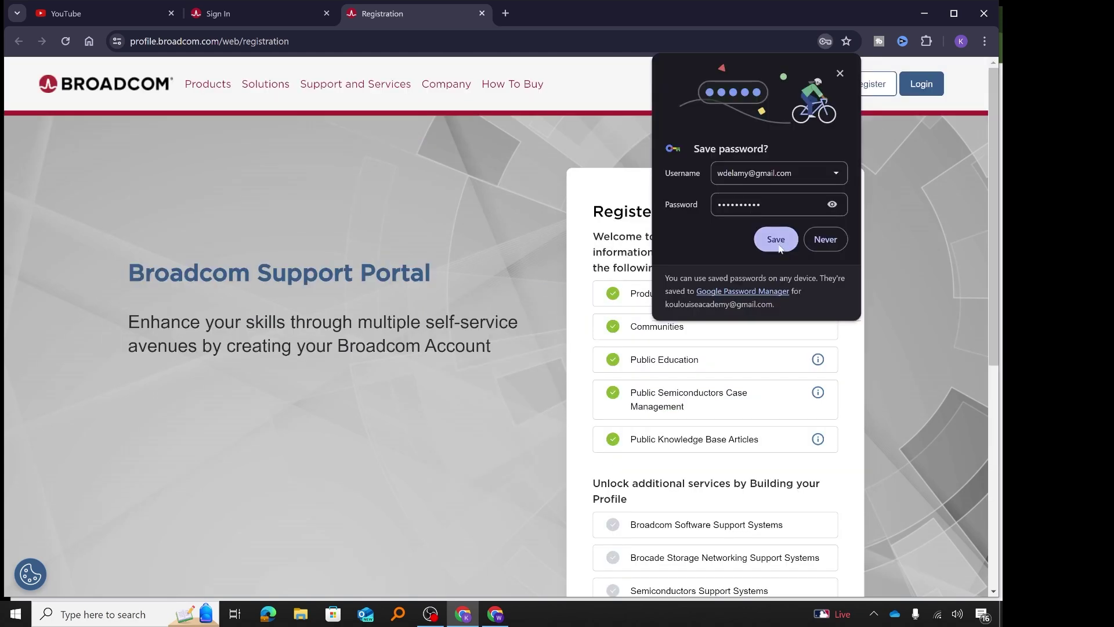
Step: Decline Chrome's password saving and choose 'I'll do it later' for the profile
{"action": "left_click", "coordinate": [826, 239]}
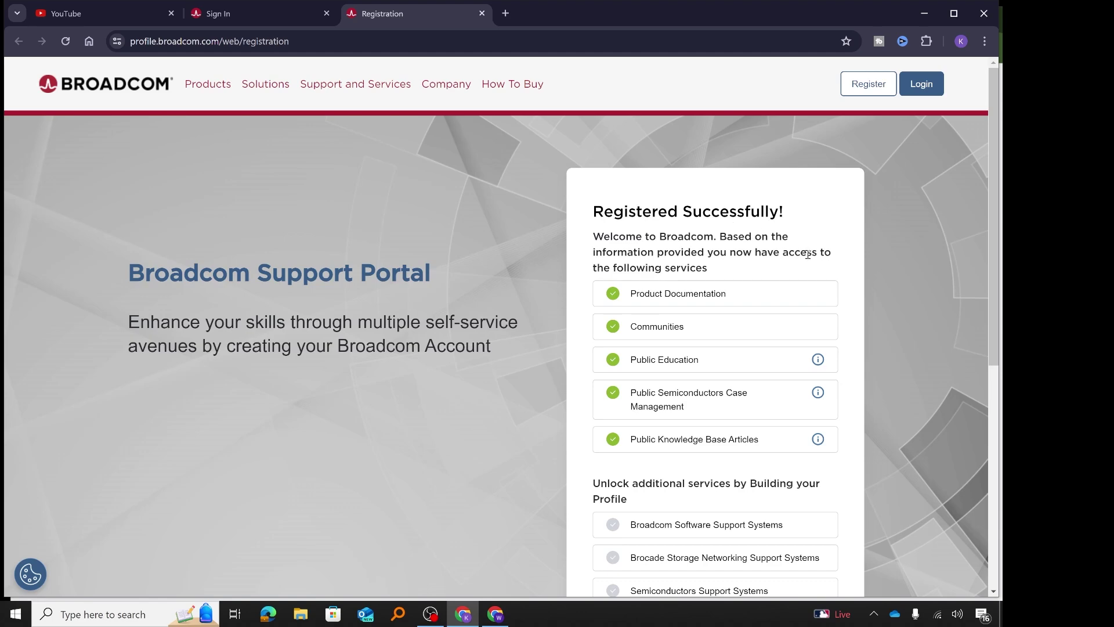
{"action": "scroll", "coordinate": [818, 266], "scroll_direction": "down", "scroll_amount": 4}
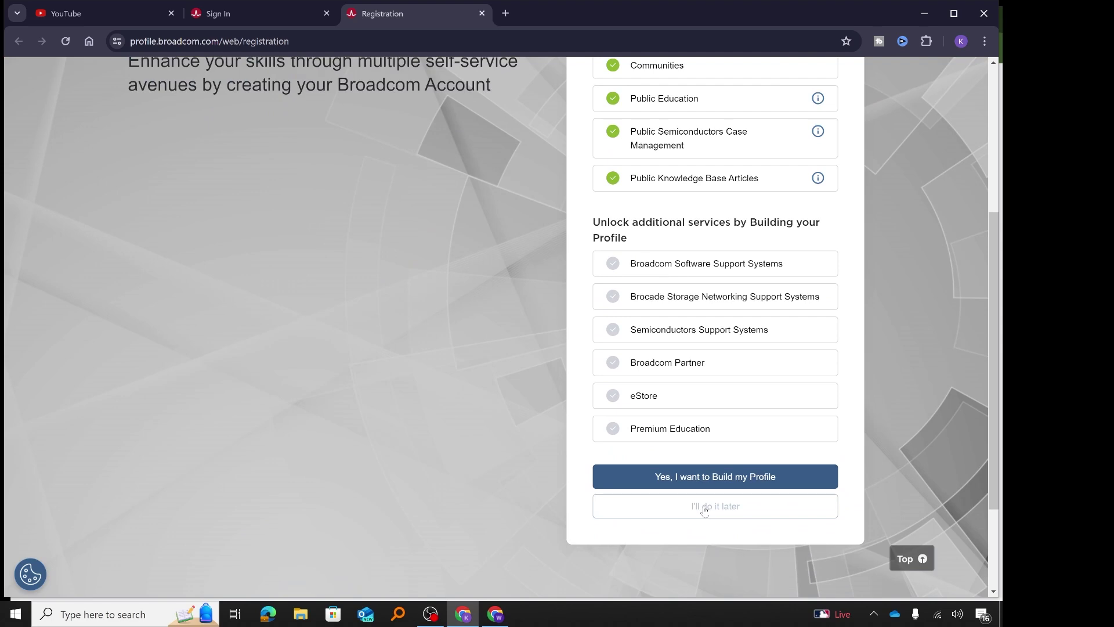
{"action": "left_click", "coordinate": [704, 509]}
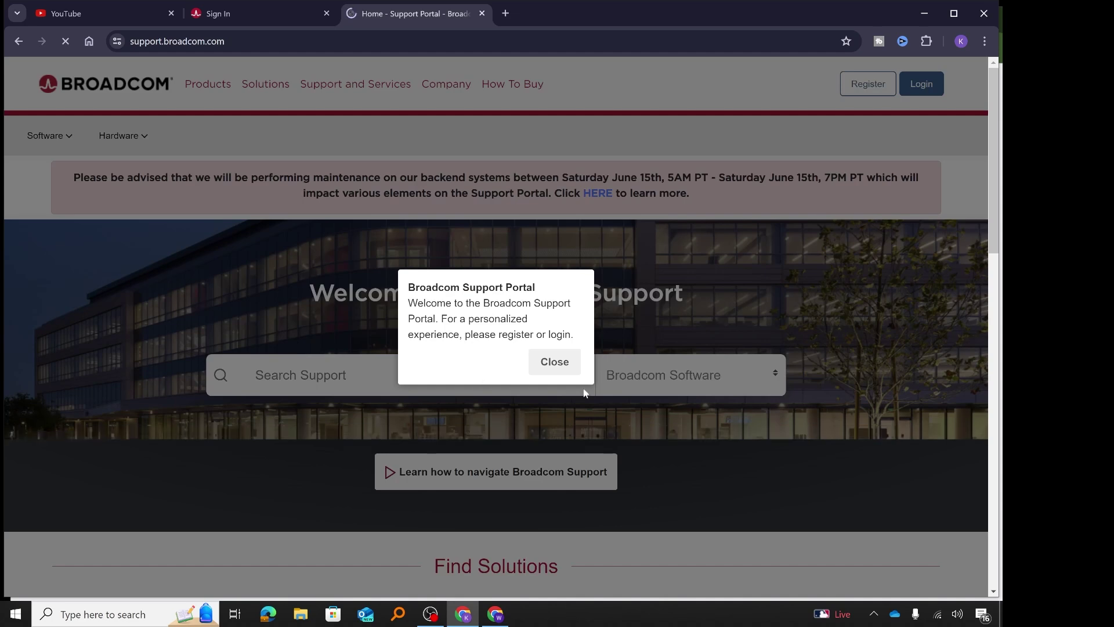
Step: Dismiss the welcome popup, go back to the VMware blog post, and follow its Workstation Pro download link
{"action": "left_click", "coordinate": [555, 361]}
{"action": "left_click", "coordinate": [238, 14]}
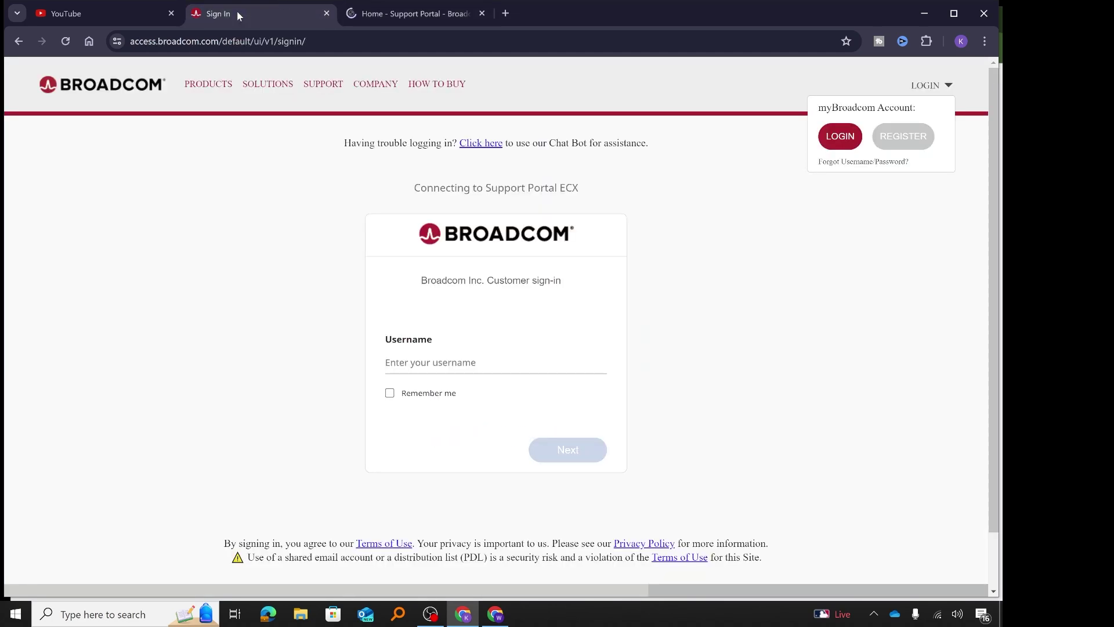
{"action": "right_click", "coordinate": [17, 43]}
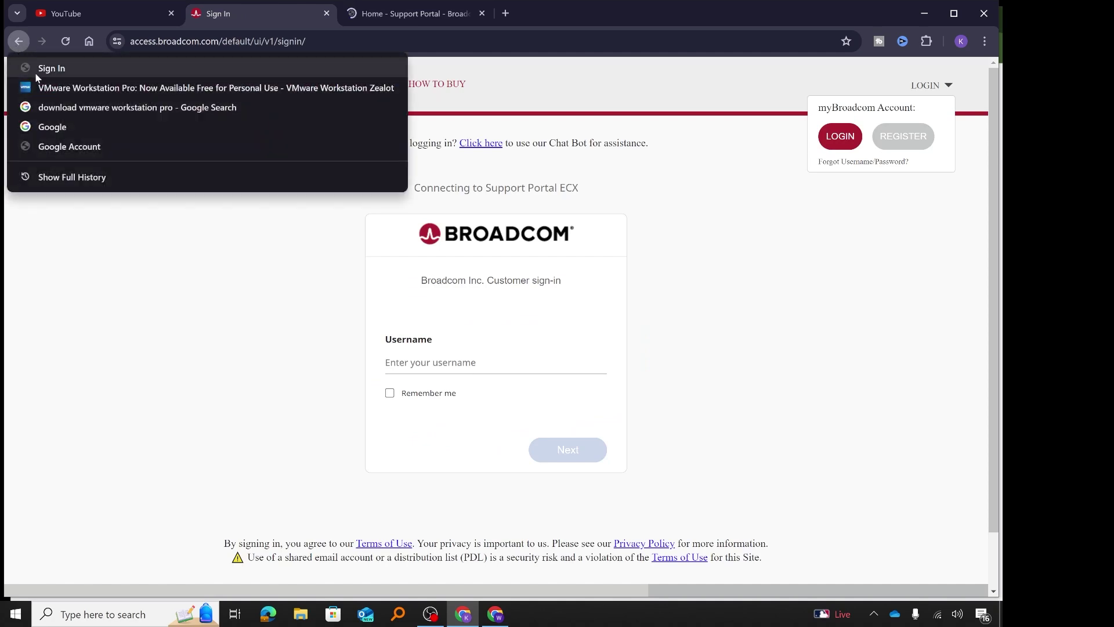
{"action": "left_click", "coordinate": [41, 87]}
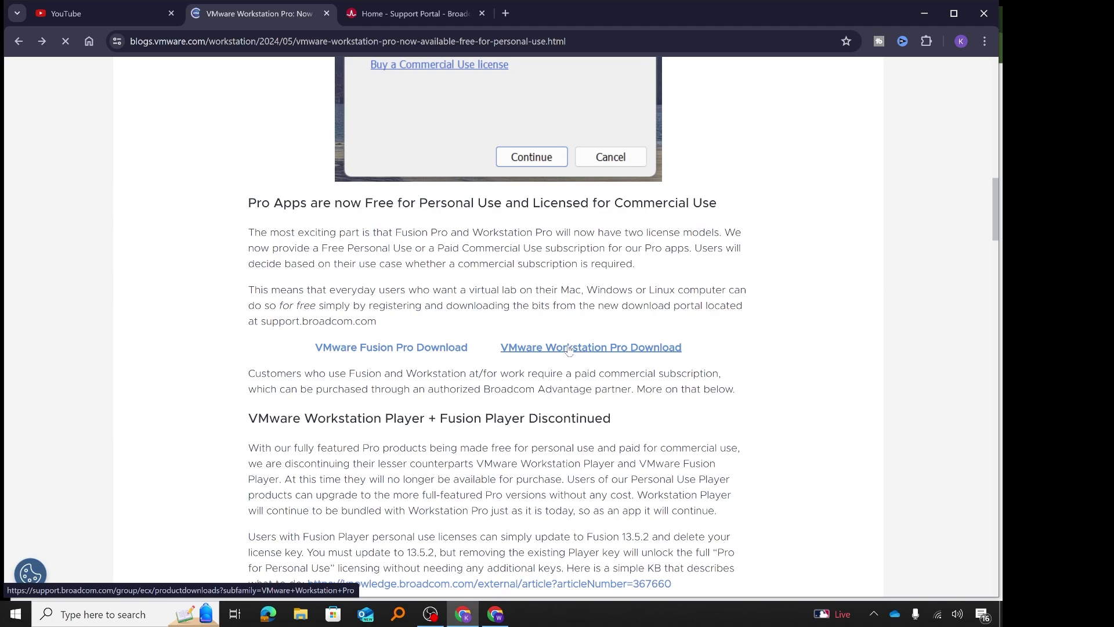
{"action": "left_click", "coordinate": [569, 348]}
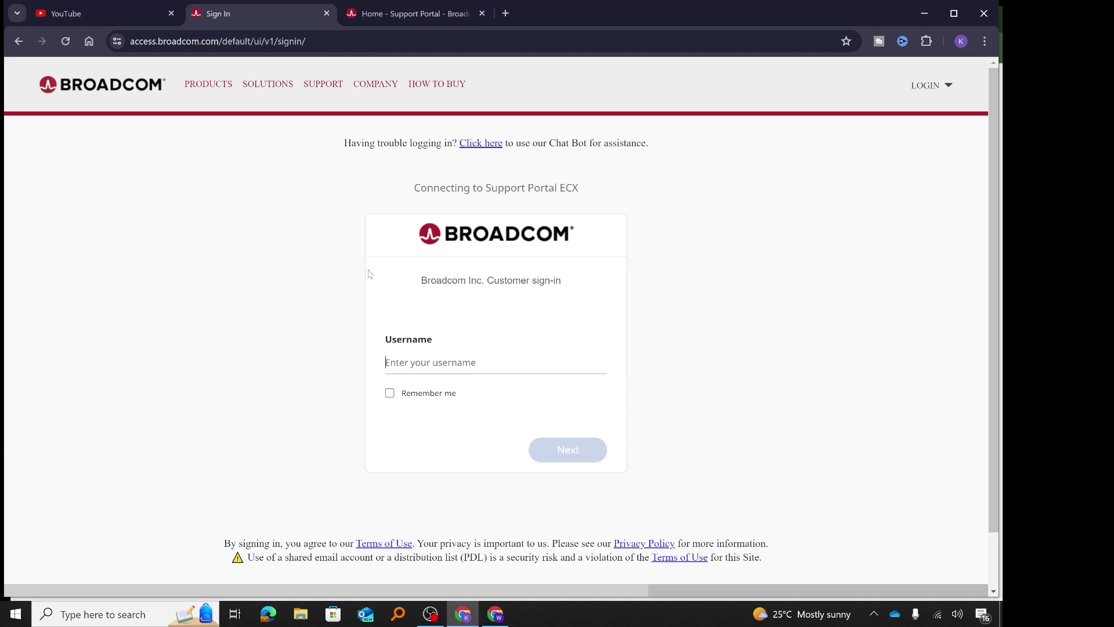
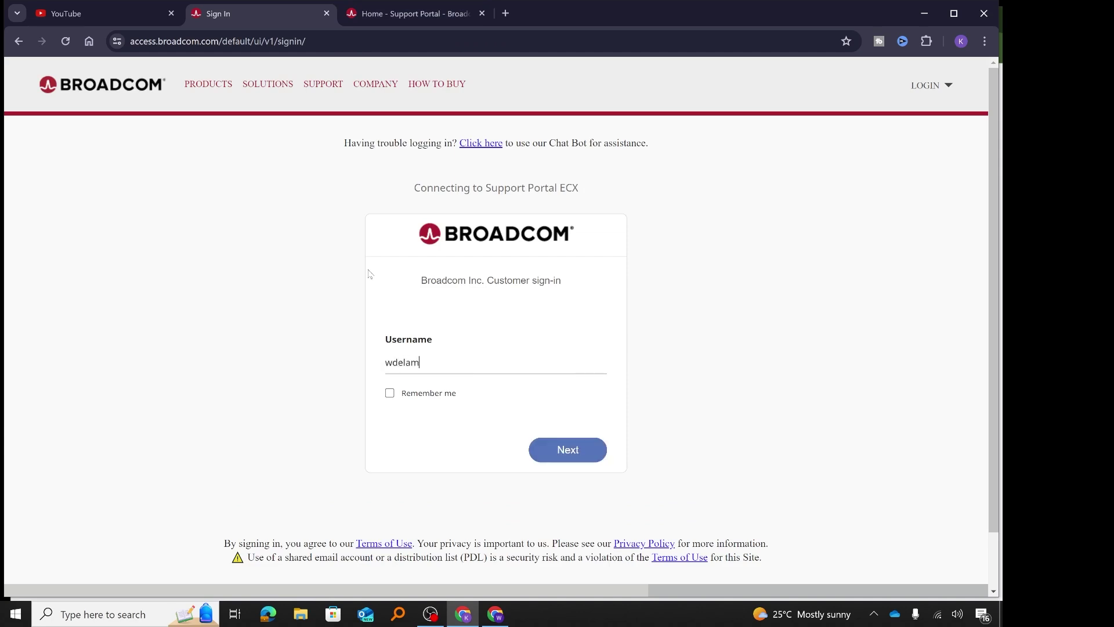
Step: Enter the account e-mail as username, tick Remember me, and continue to the password step
{"action": "left_click", "coordinate": [564, 450]}
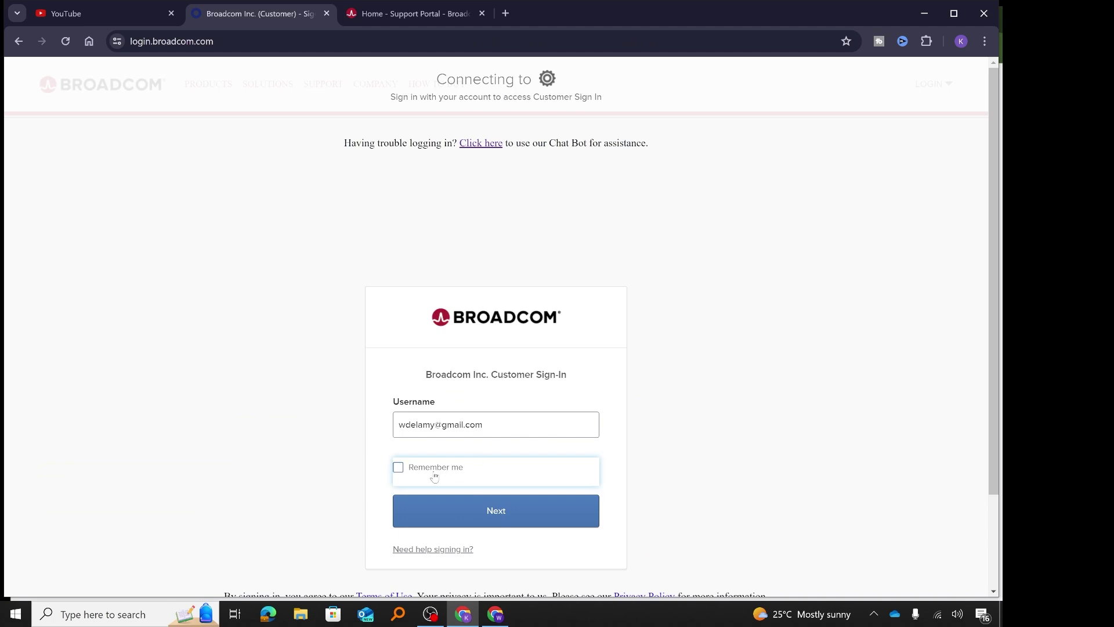
{"action": "scroll", "coordinate": [436, 477], "scroll_direction": "down", "scroll_amount": 2}
{"action": "left_click", "coordinate": [441, 362]}
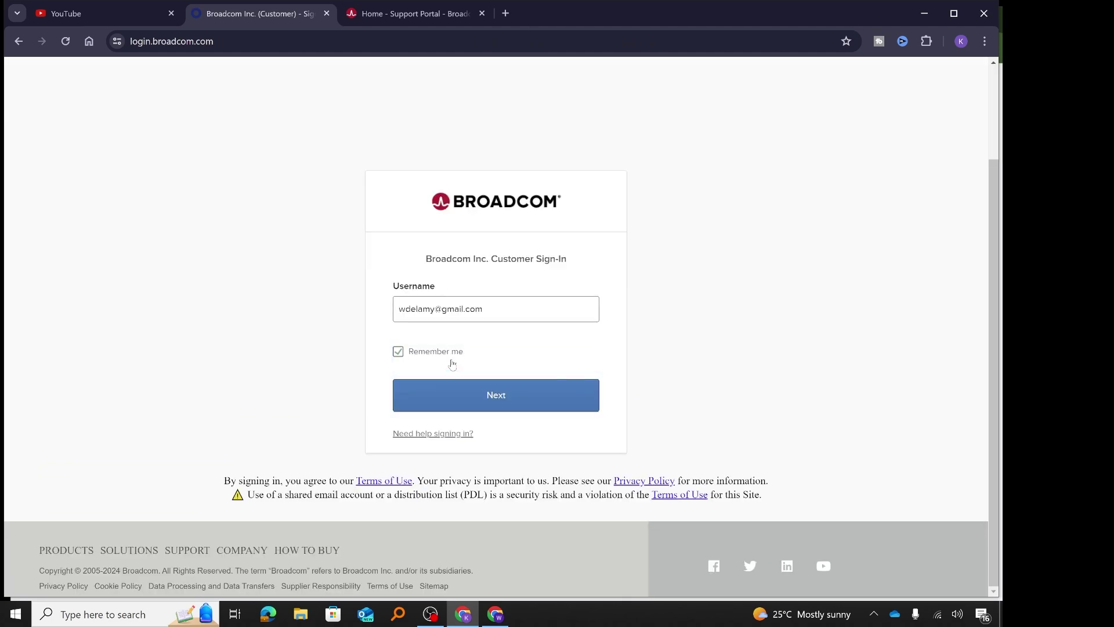
{"action": "key", "text": "Return"}
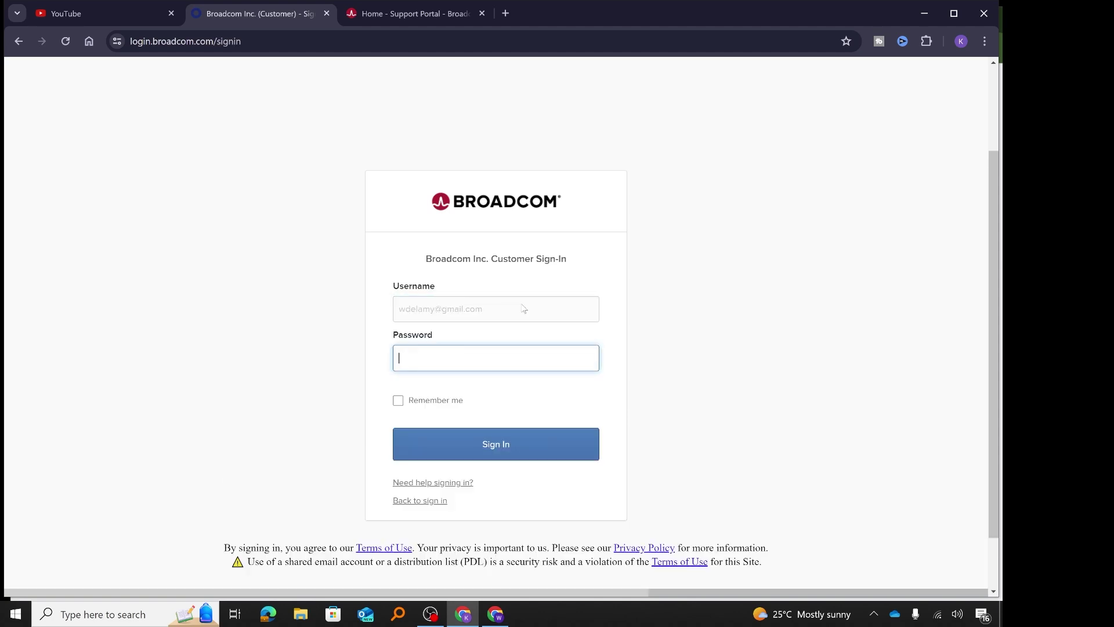
Step: Type the account password, sign in, and decline saving the password
{"action": "type", "text": "•"}
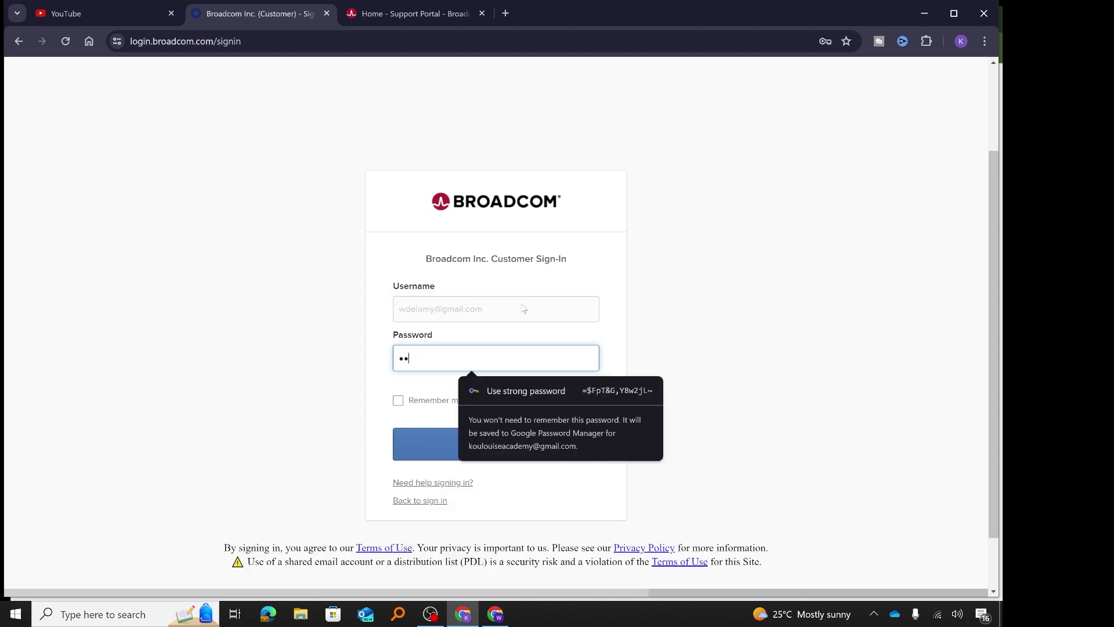
{"action": "key", "text": "Caps_Lock"}
{"action": "key", "text": "Caps_Lock"}
{"action": "type", "text": "•"}
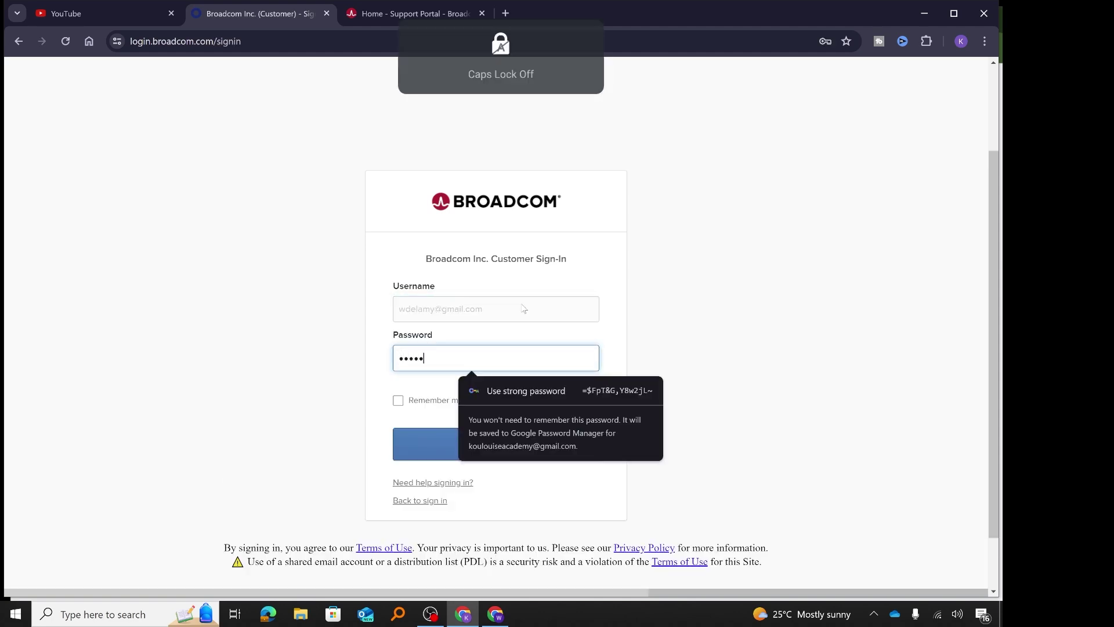
{"action": "type", "text": "••"}
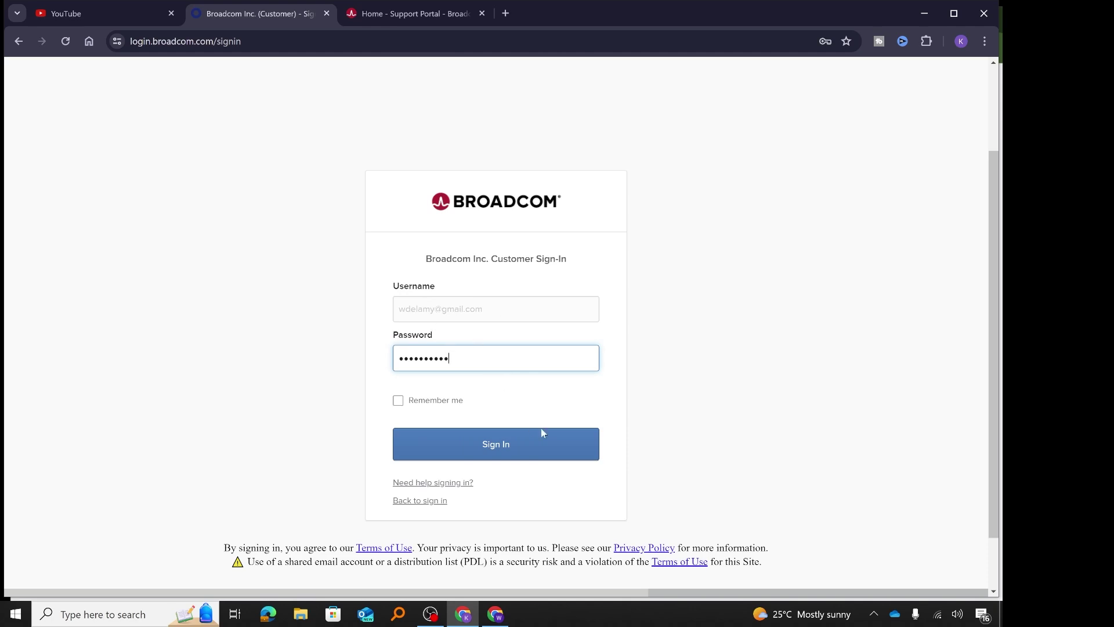
{"action": "left_click", "coordinate": [493, 447]}
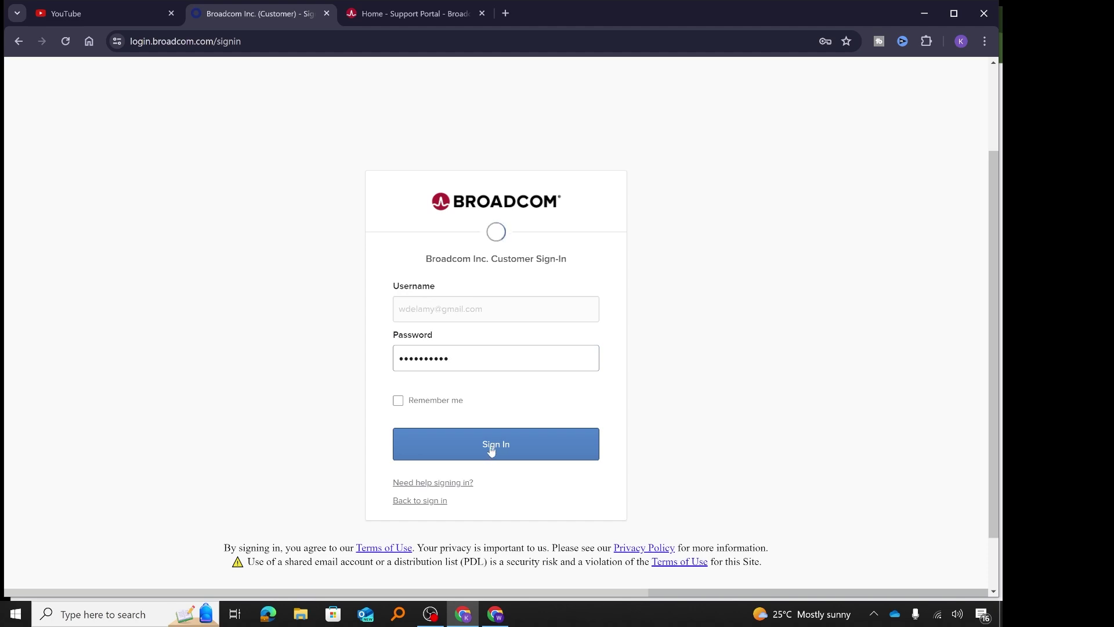
{"action": "left_click", "coordinate": [836, 247]}
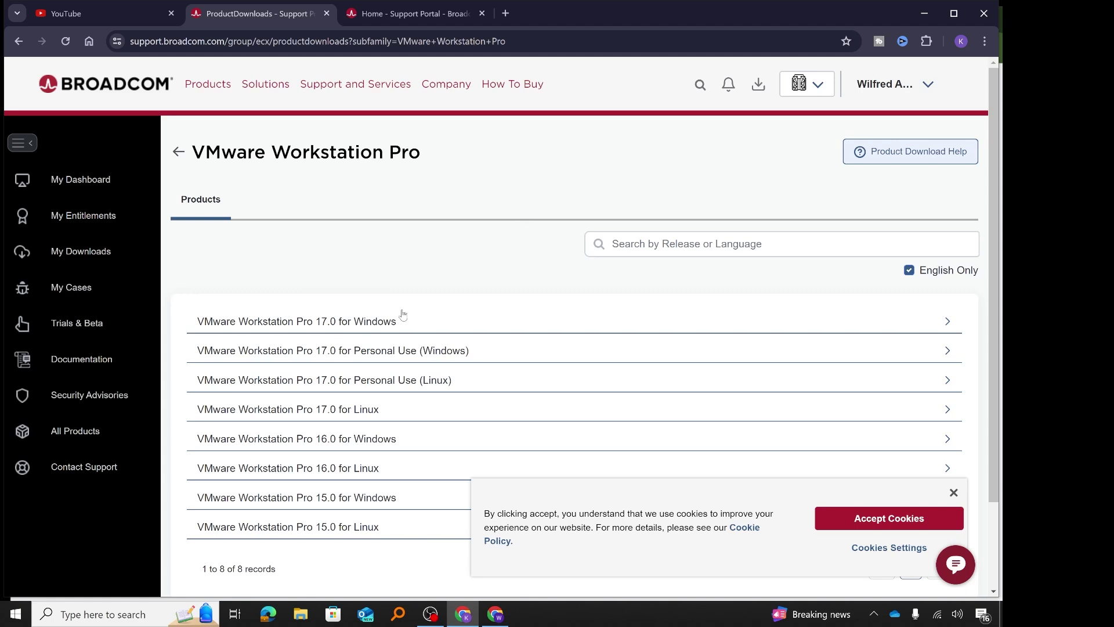
Step: Expand Workstation Pro 17.0 for Personal Use (Windows) and open release 17.5.2
{"action": "scroll", "coordinate": [404, 313], "scroll_direction": "down", "scroll_amount": 1}
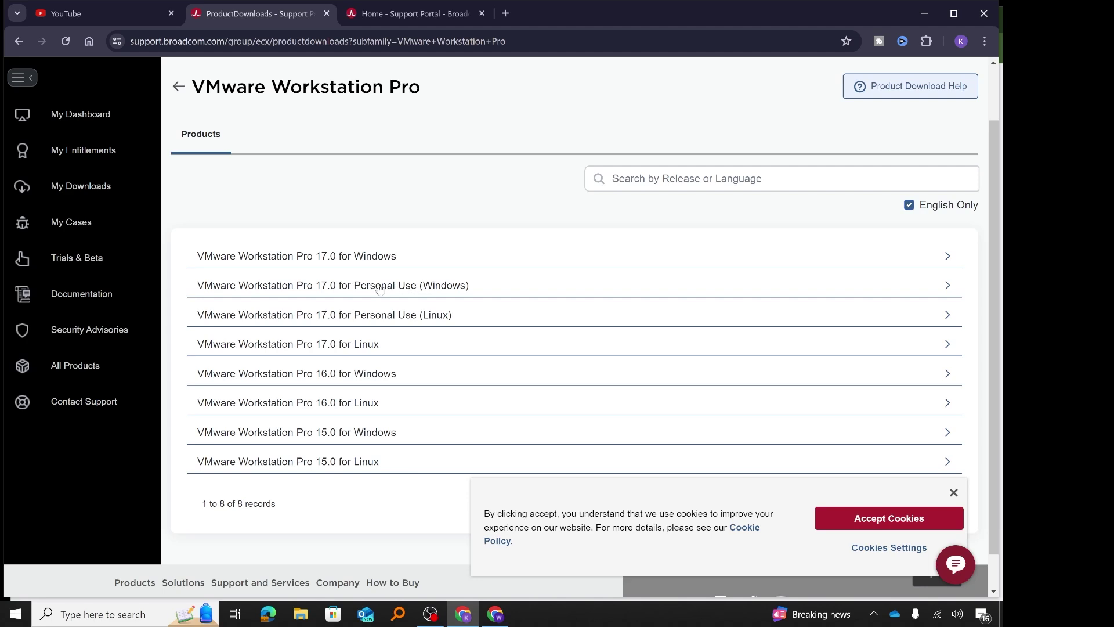
{"action": "left_click", "coordinate": [380, 289]}
{"action": "scroll", "coordinate": [418, 312], "scroll_direction": "down", "scroll_amount": 3}
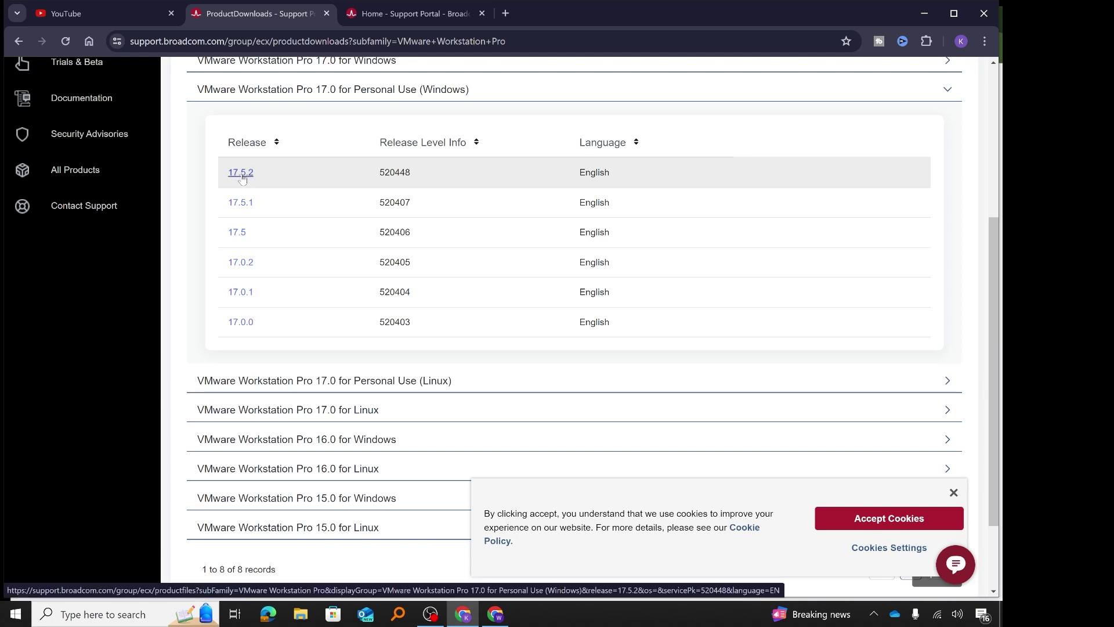
{"action": "left_click", "coordinate": [241, 173]}
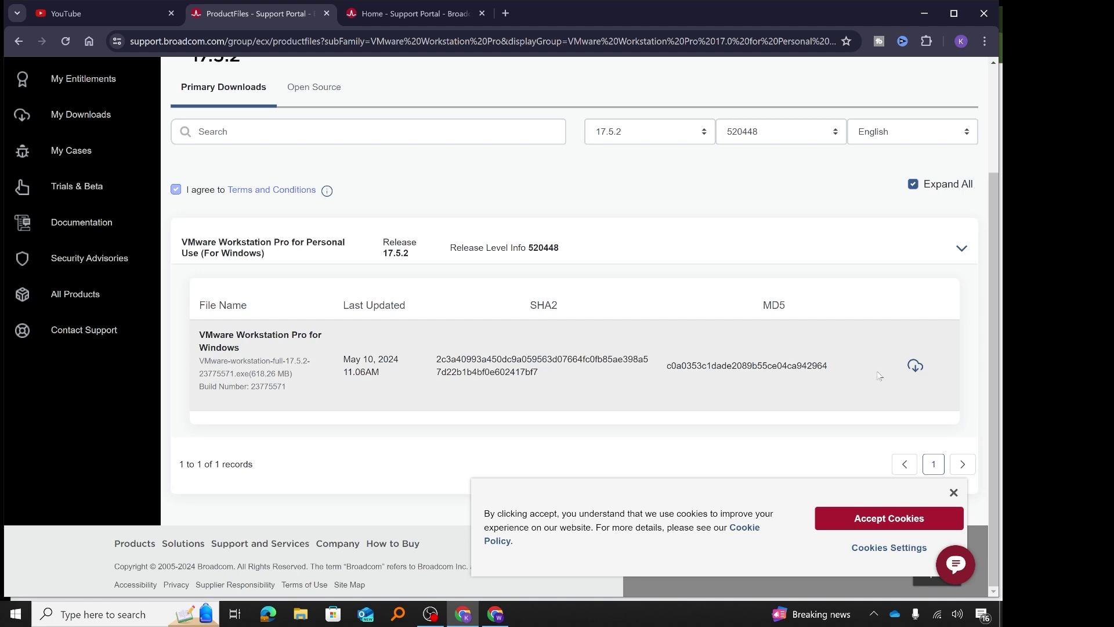
Step: Request the Workstation Pro 17.5.2 Windows installer download and agree to the additional verification
{"action": "left_click", "coordinate": [916, 365]}
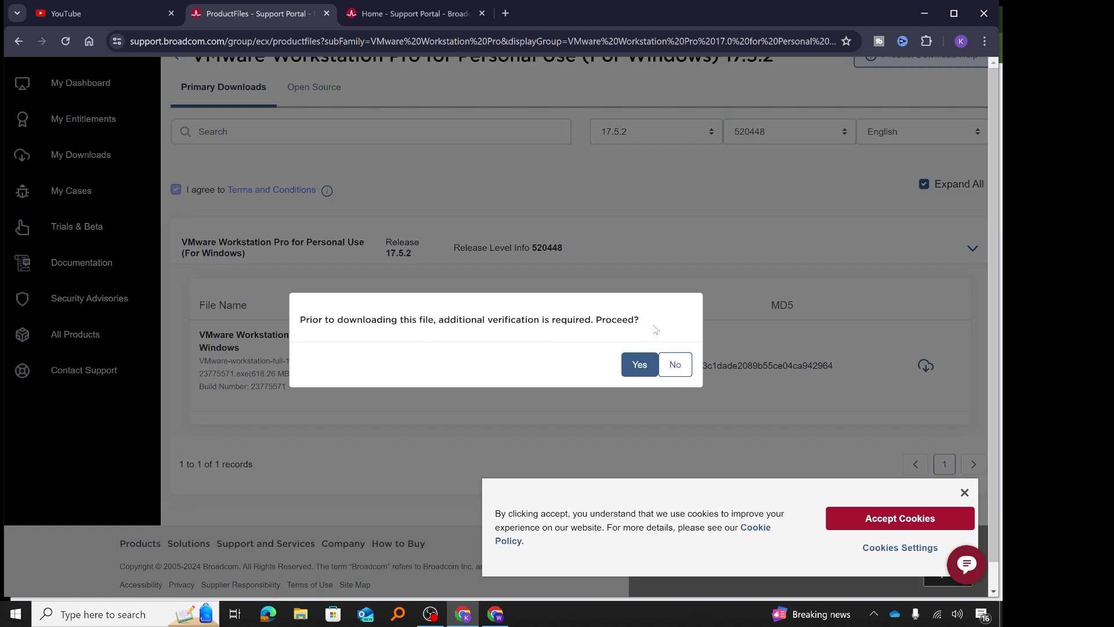
{"action": "left_click", "coordinate": [639, 366]}
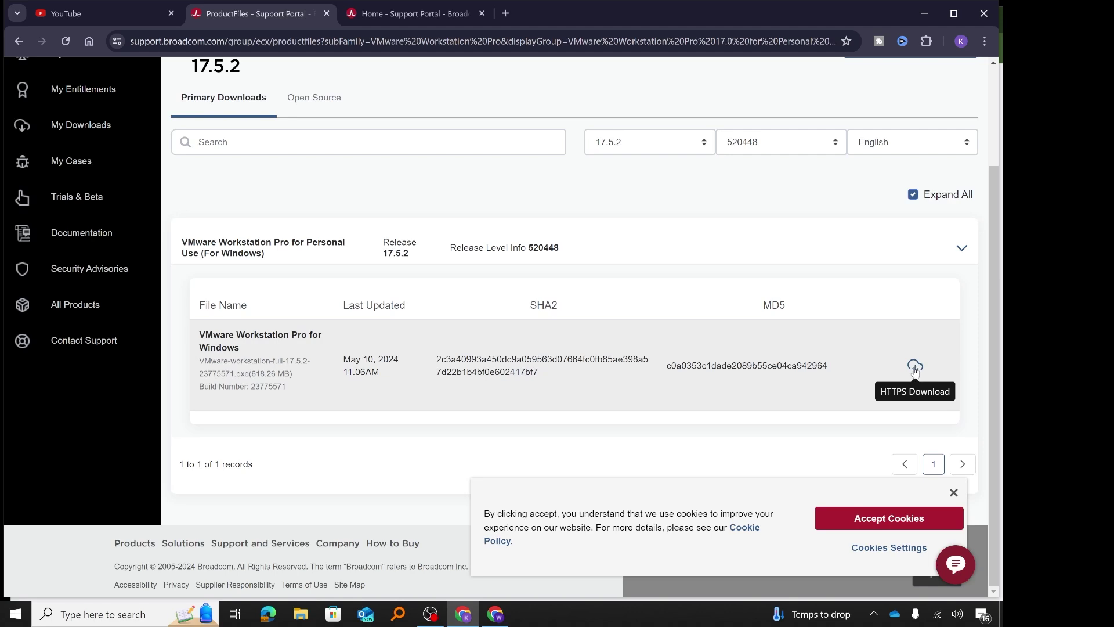
Step: Download VMware-workstation-full-17.5.2-23775571.exe and show its progress in Chrome's downloads panel
{"action": "left_click", "coordinate": [915, 367]}
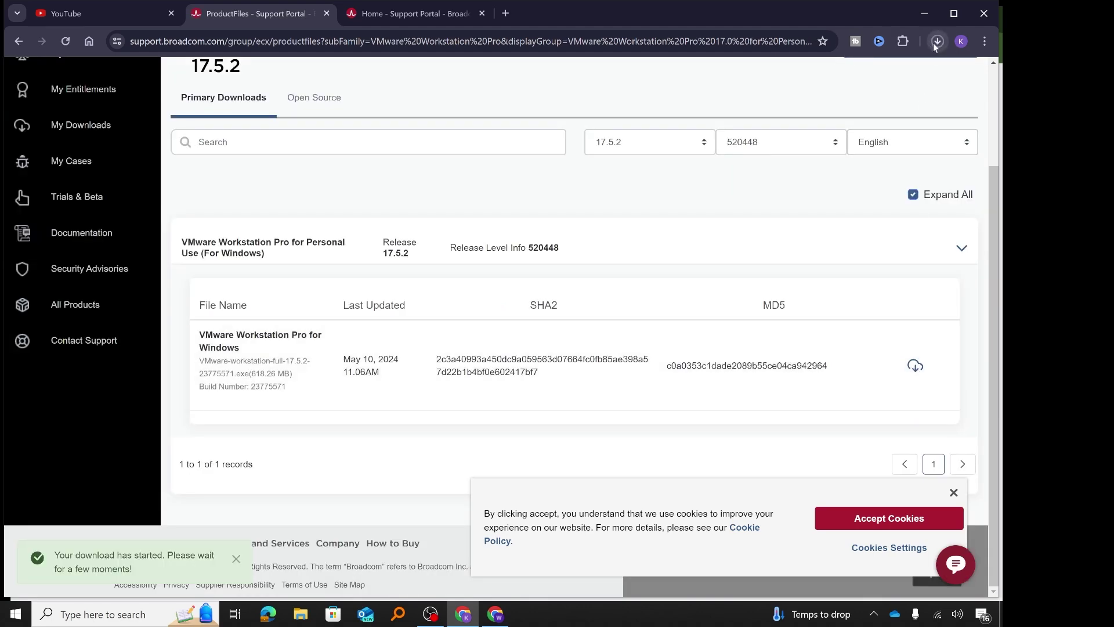
{"action": "left_click", "coordinate": [937, 42]}
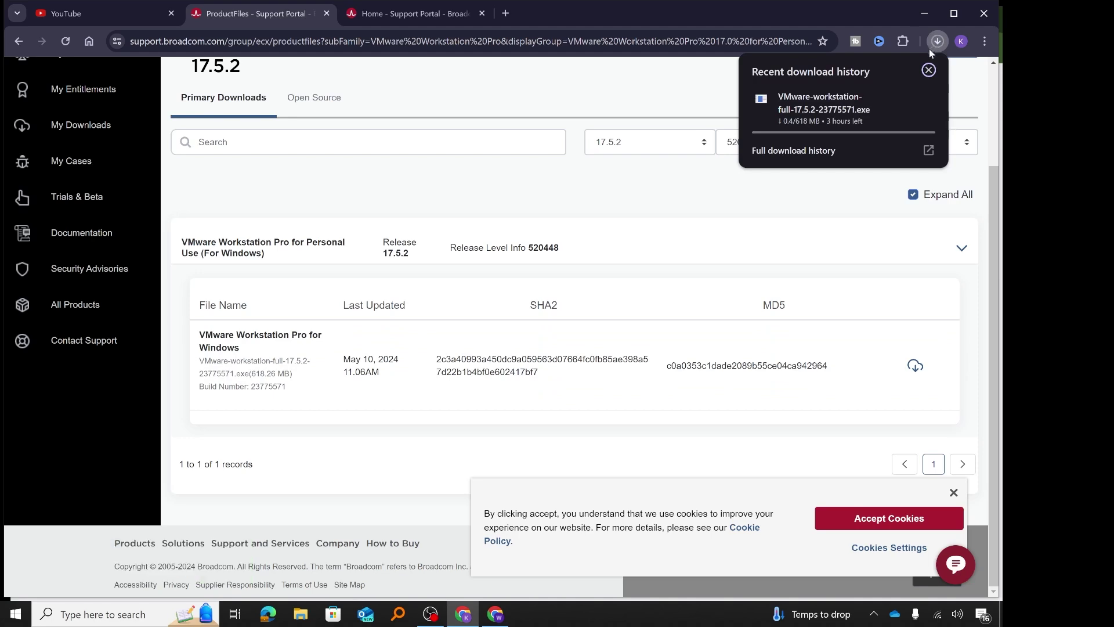
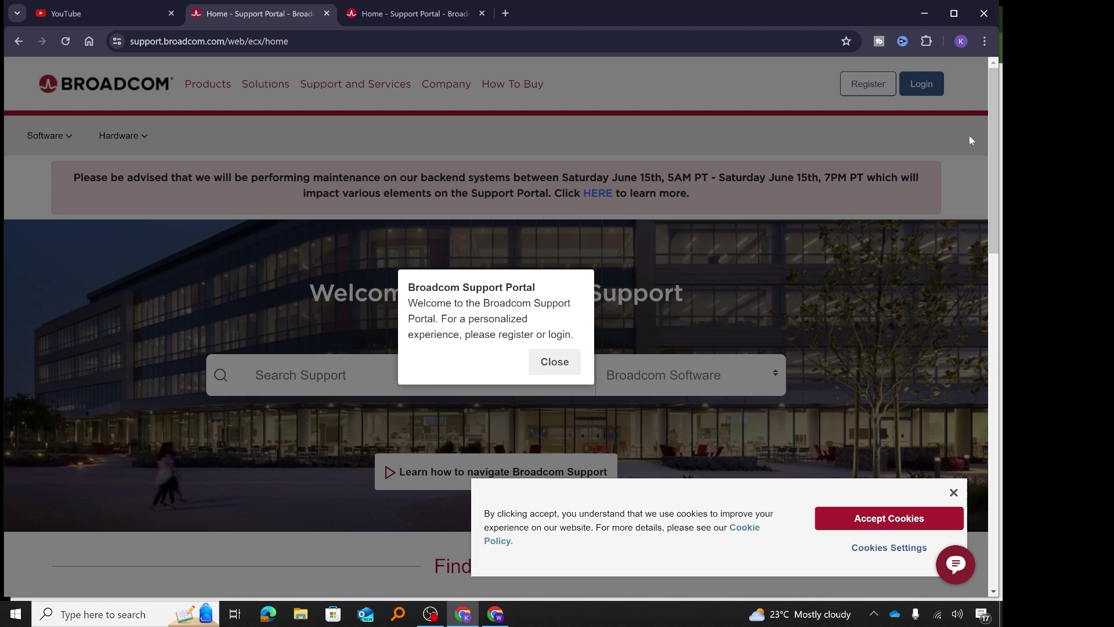
Step: Run VMware-workstation-full-17.5.2-23775571.exe from Chrome's download history
{"action": "left_click", "coordinate": [984, 42]}
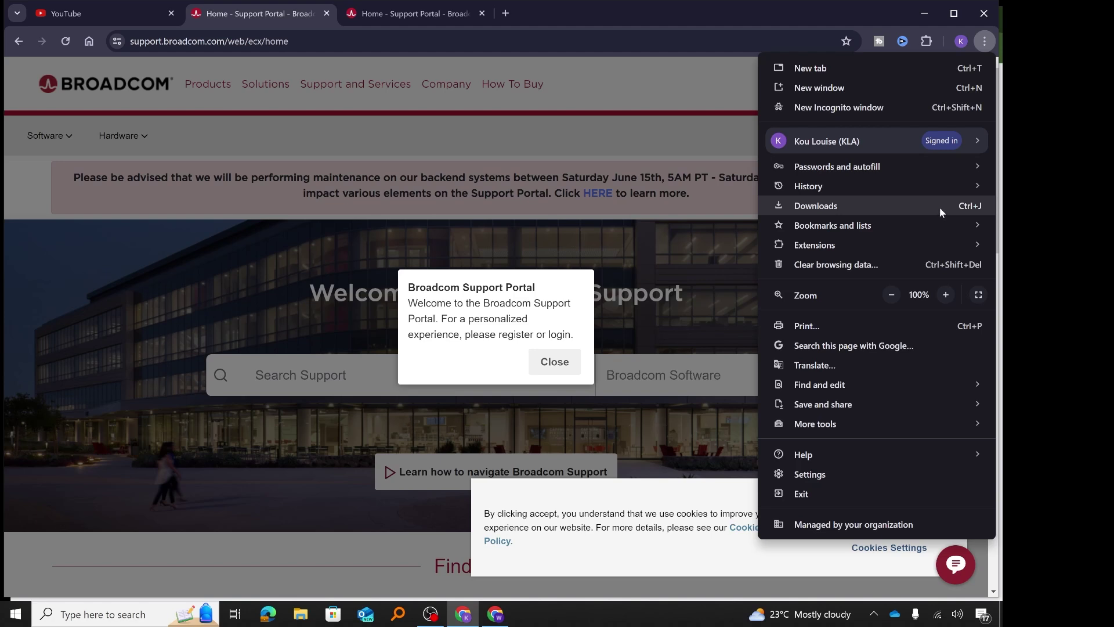
{"action": "left_click", "coordinate": [814, 206]}
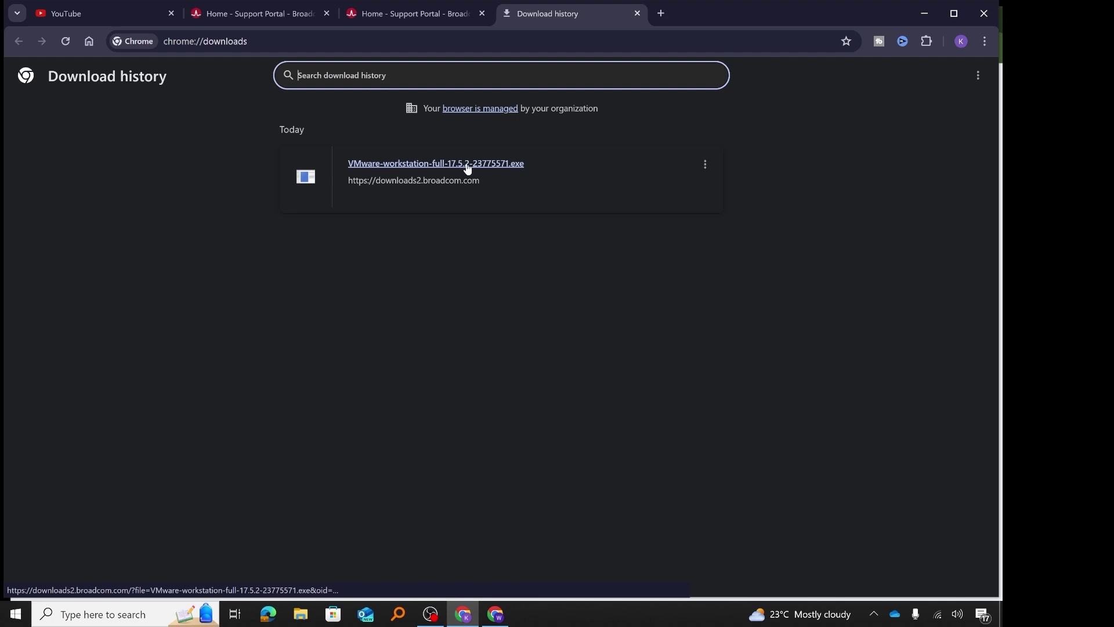
{"action": "left_click", "coordinate": [638, 13]}
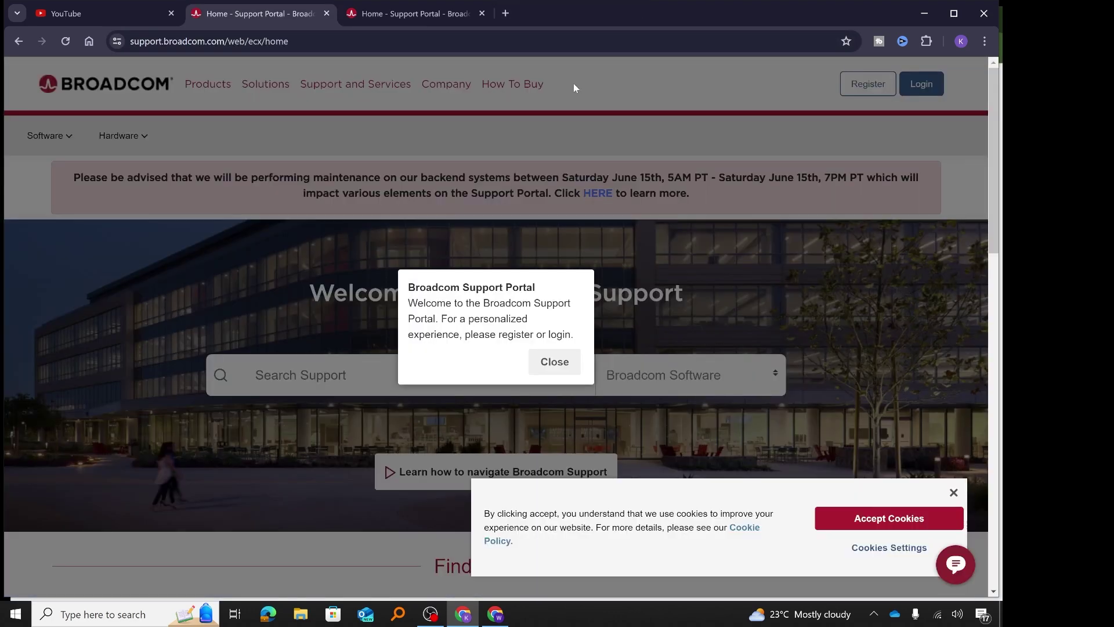
{"action": "key", "text": "ctrl+j"}
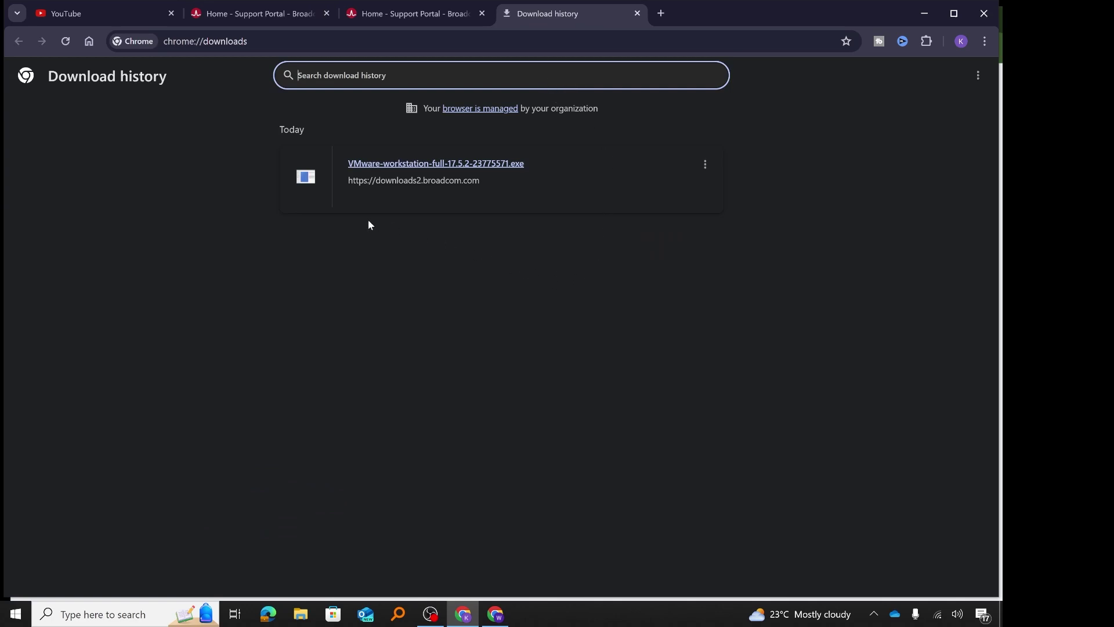
{"action": "left_click", "coordinate": [414, 167]}
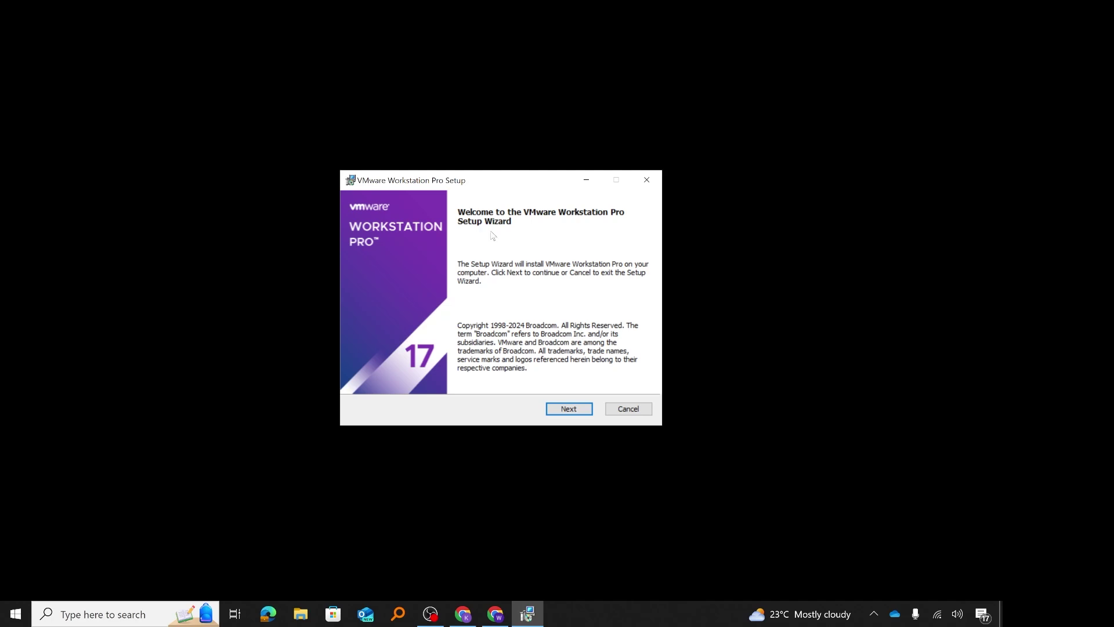
Step: Scroll through the VMware EULA, accept its terms and continue to Compatible Setup
{"action": "left_click", "coordinate": [573, 409]}
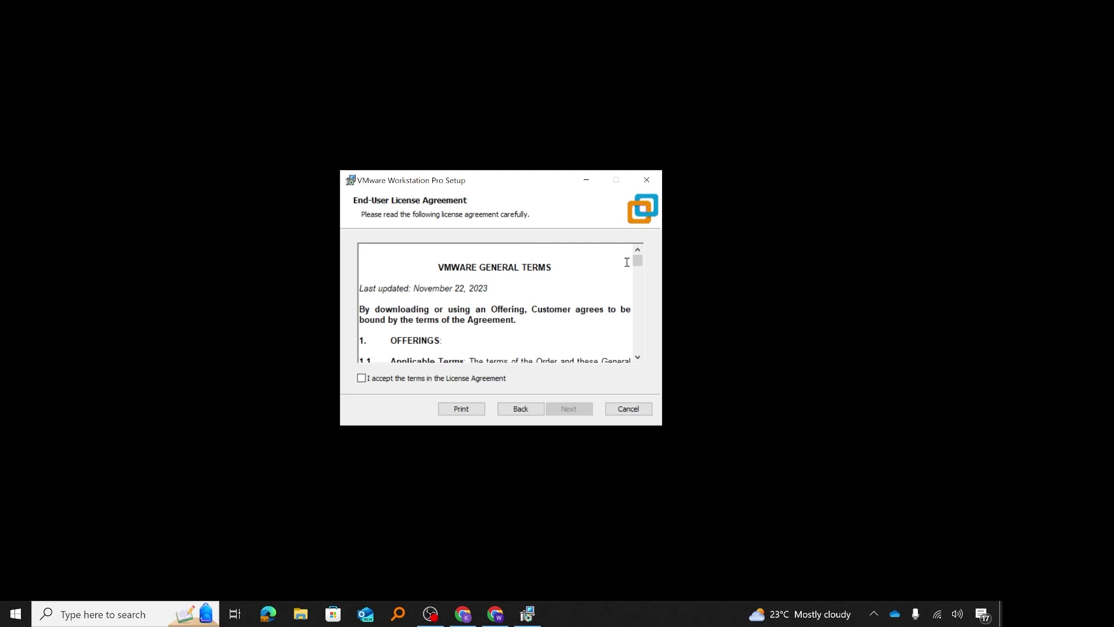
{"action": "left_click_drag", "start_coordinate": [638, 260], "coordinate": [633, 369]}
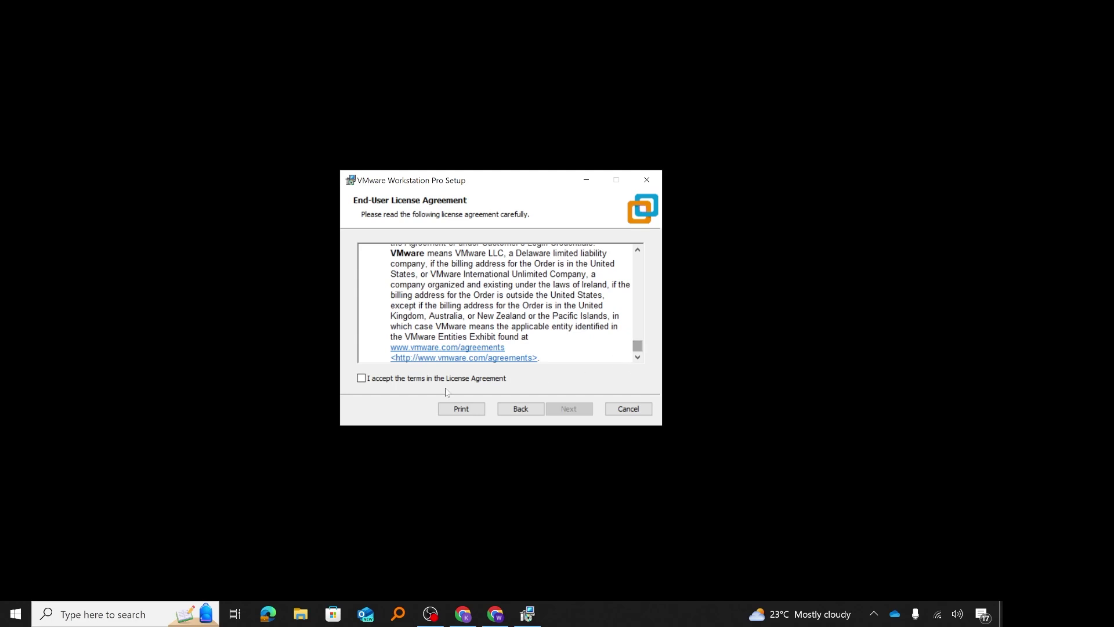
{"action": "left_click", "coordinate": [361, 379]}
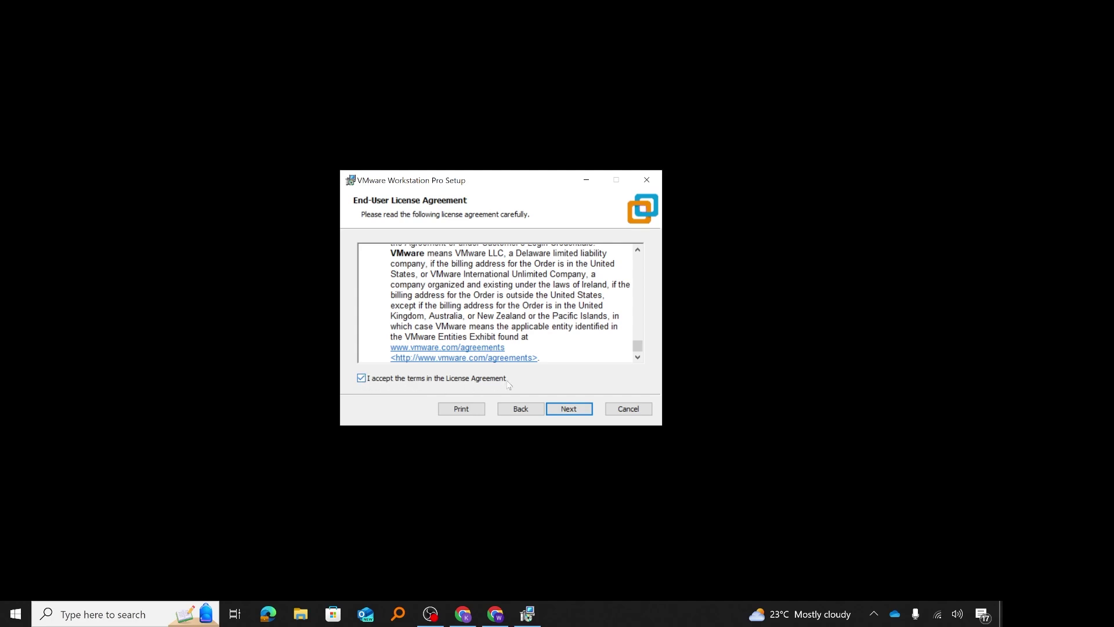
{"action": "left_click", "coordinate": [572, 410]}
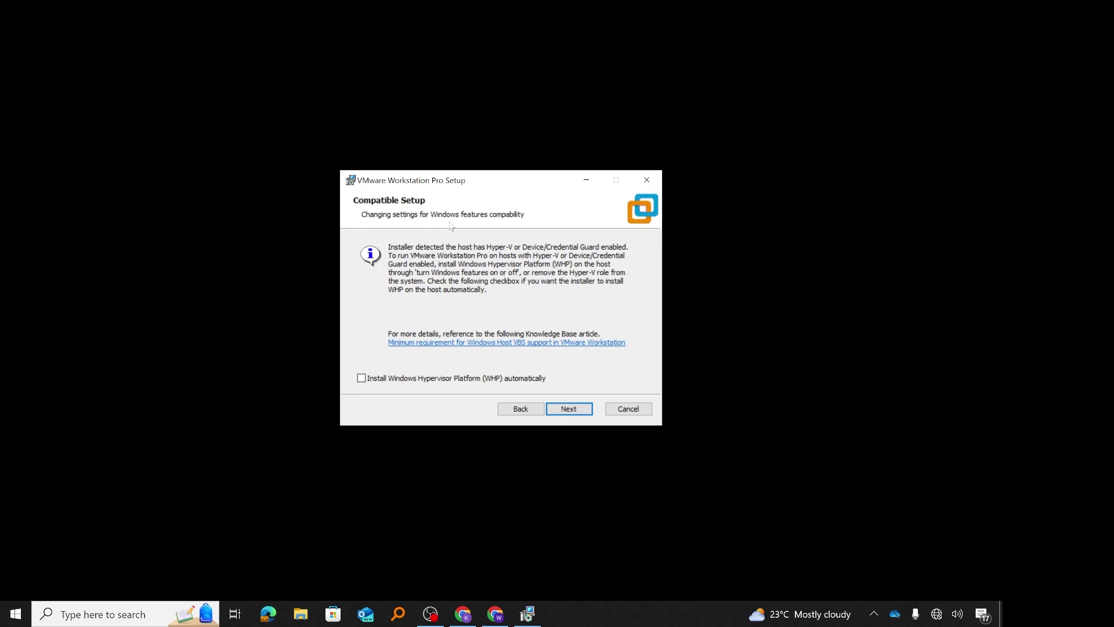
Step: Install Windows Hypervisor Platform automatically and enable the Enhanced Keyboard Driver on Custom Setup
{"action": "left_click", "coordinate": [395, 378]}
{"action": "left_click", "coordinate": [575, 413]}
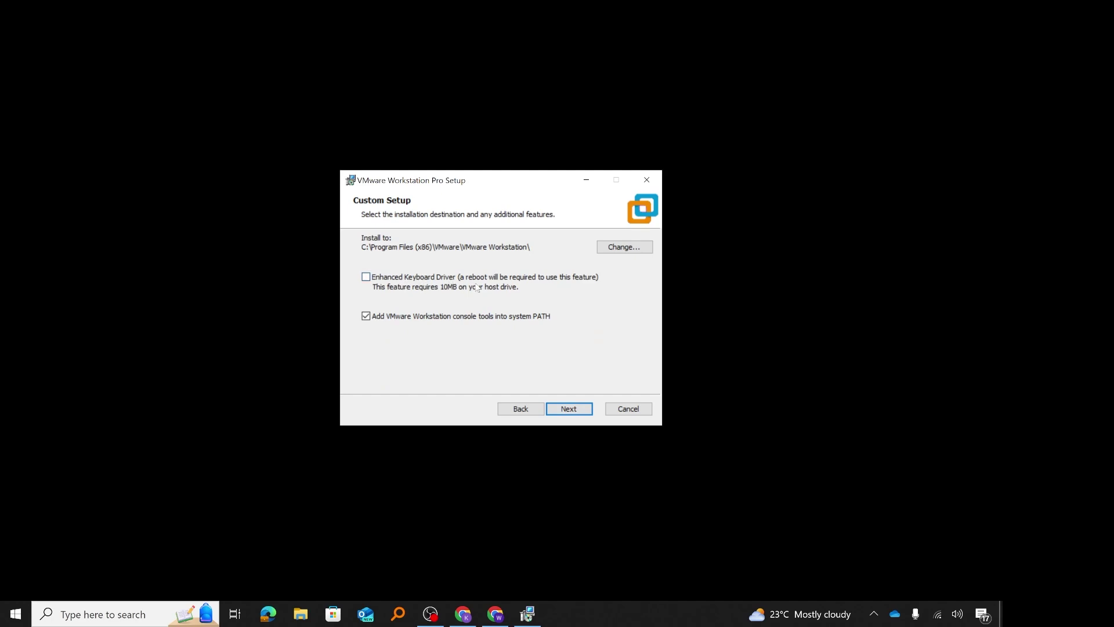
{"action": "left_click", "coordinate": [366, 277]}
{"action": "left_click", "coordinate": [576, 409]}
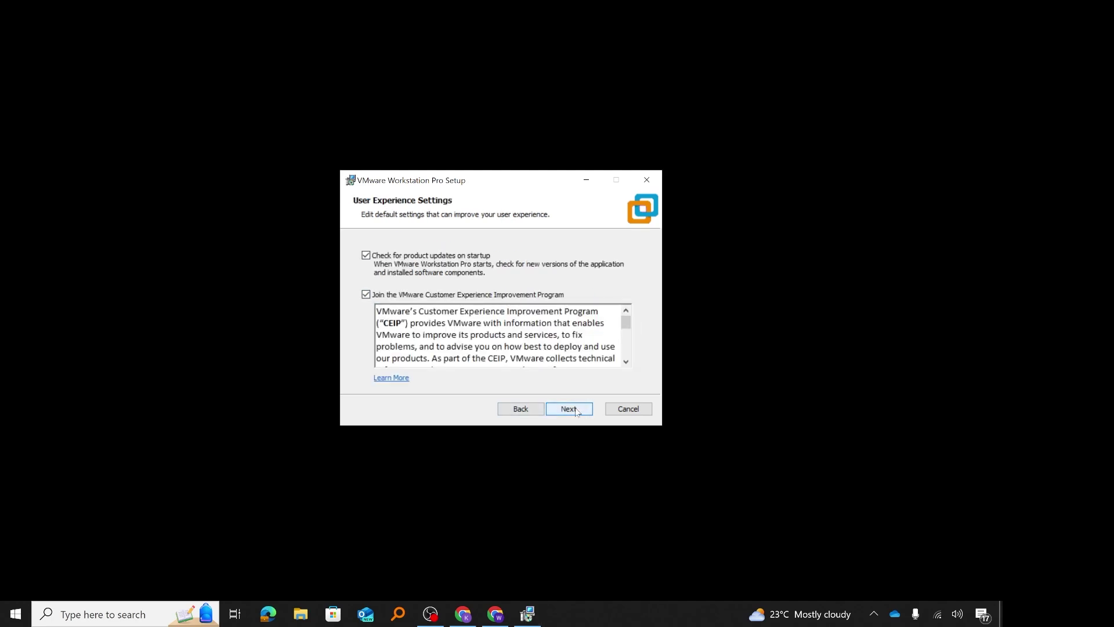
{"action": "left_click", "coordinate": [521, 409]}
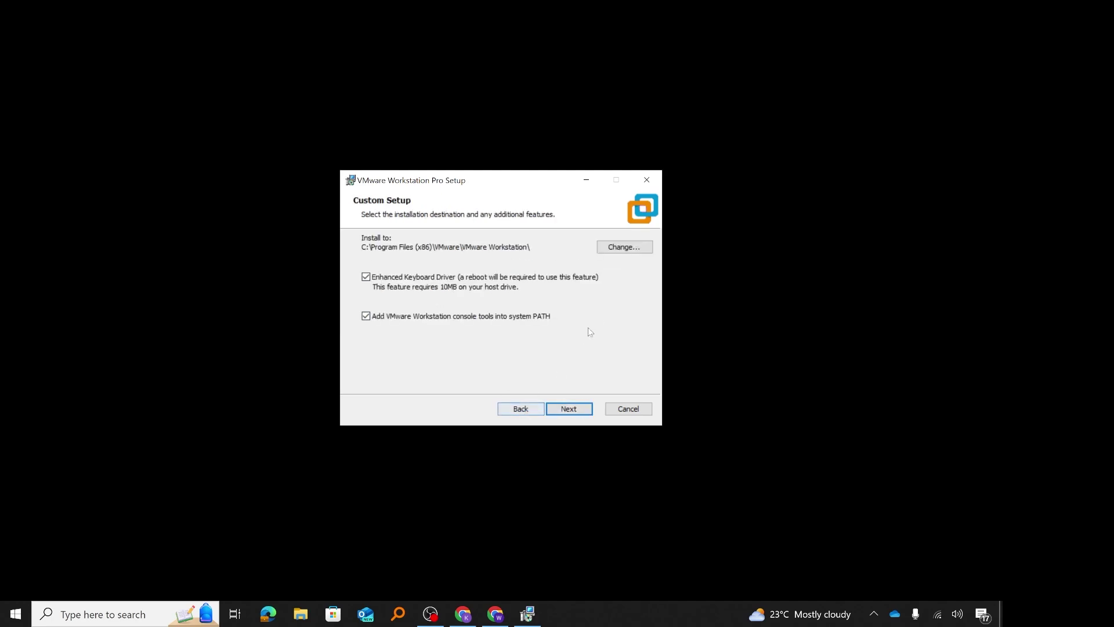
{"action": "left_click", "coordinate": [621, 247]}
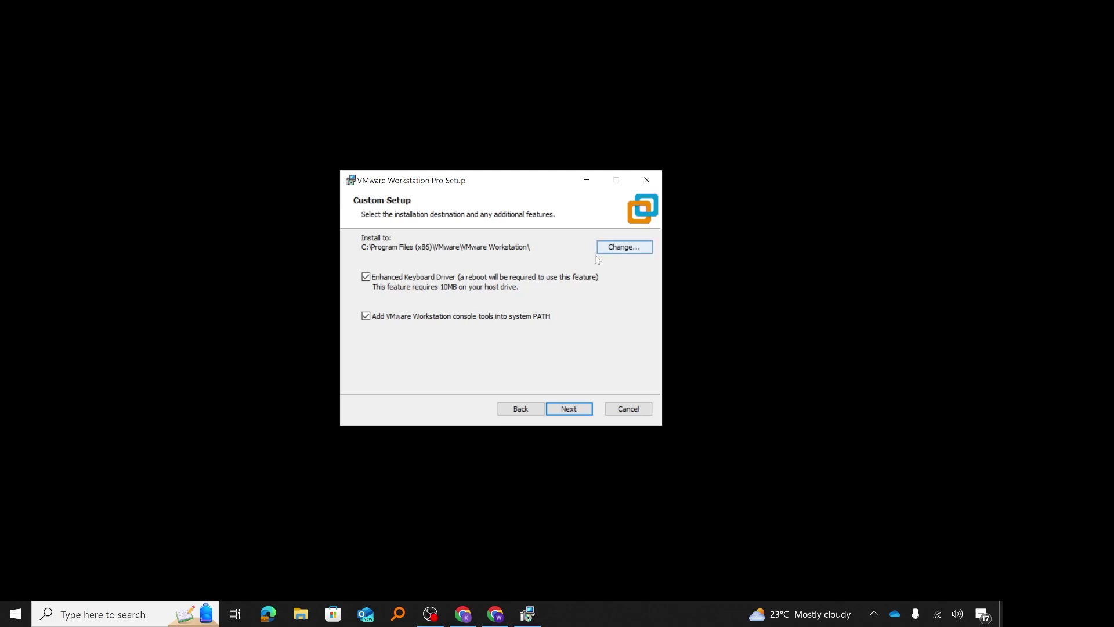
{"action": "left_click", "coordinate": [621, 250]}
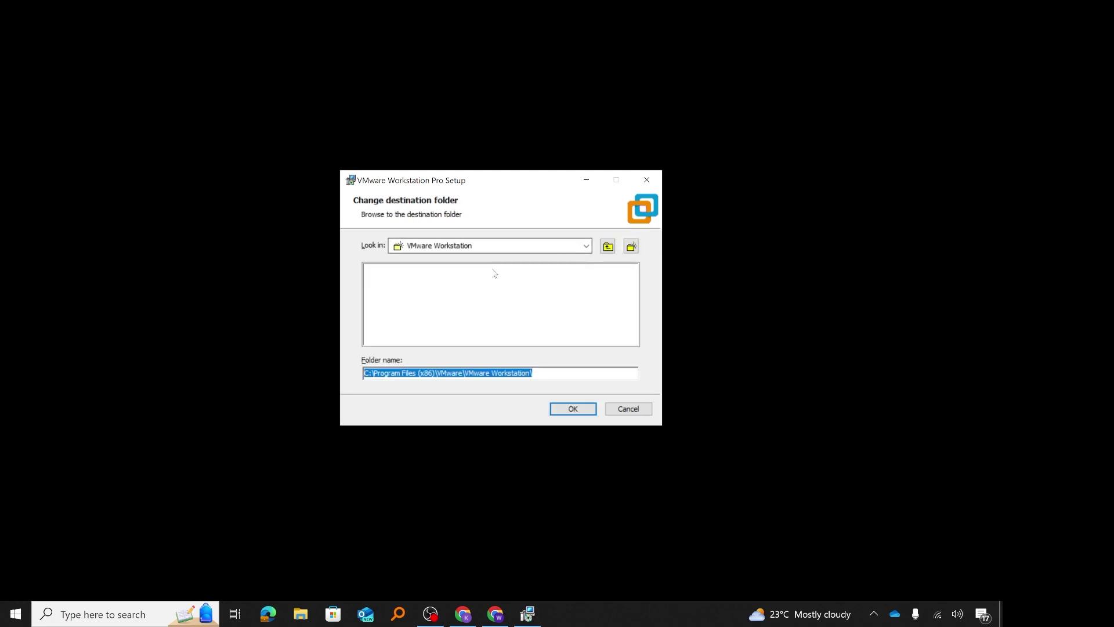
{"action": "left_click", "coordinate": [586, 247]}
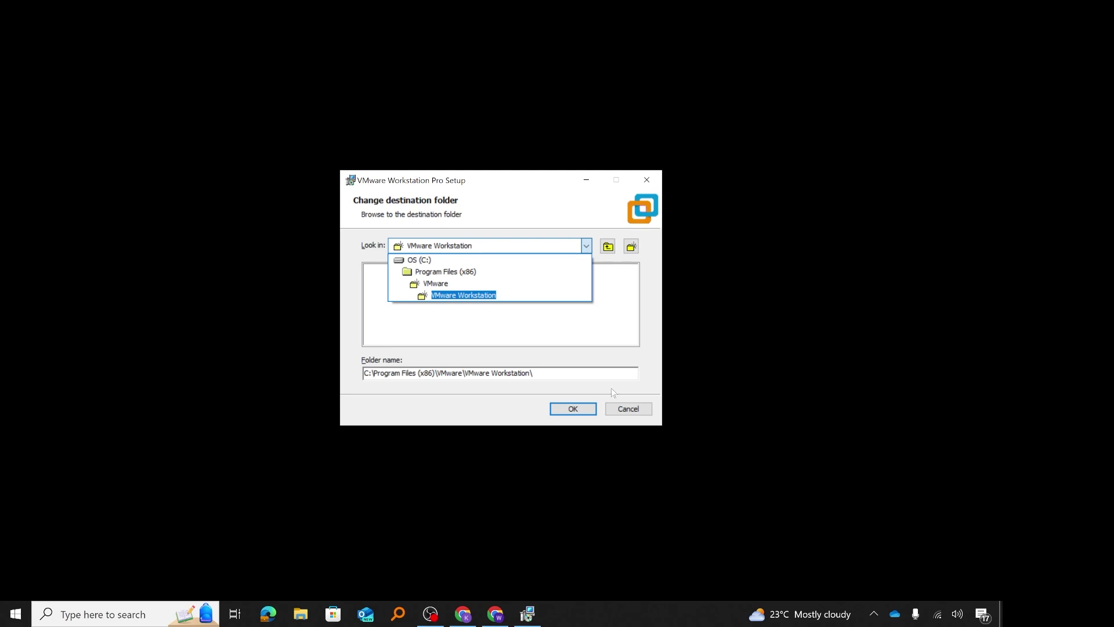
{"action": "left_click", "coordinate": [619, 414]}
{"action": "left_click", "coordinate": [615, 410]}
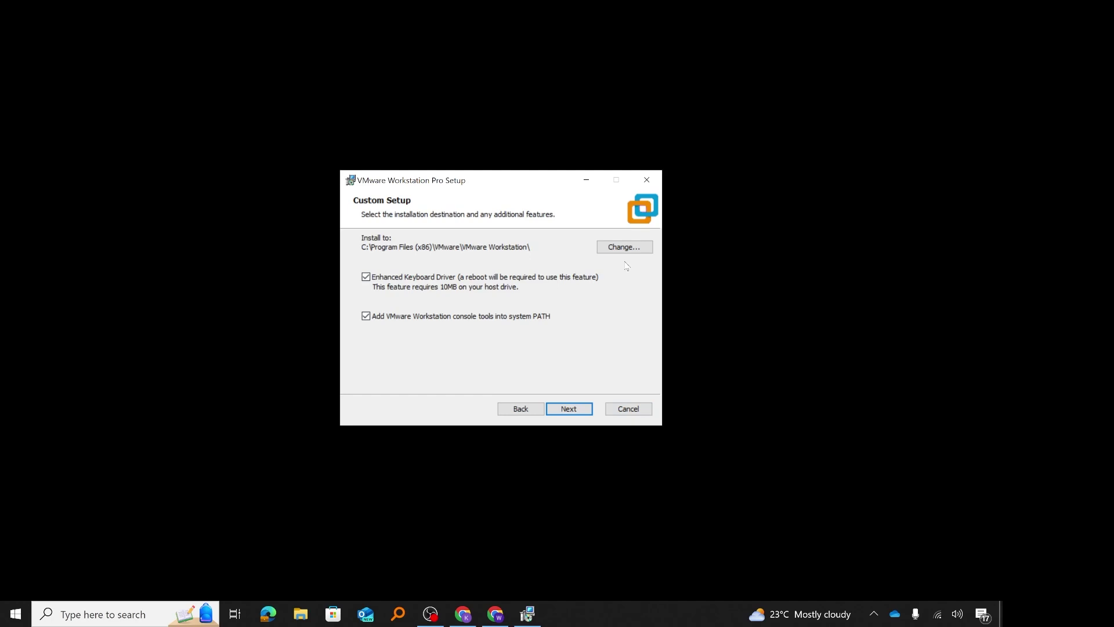
Step: Keep the default update-check and experience-program settings and reach the Shortcuts page
{"action": "left_click", "coordinate": [578, 411]}
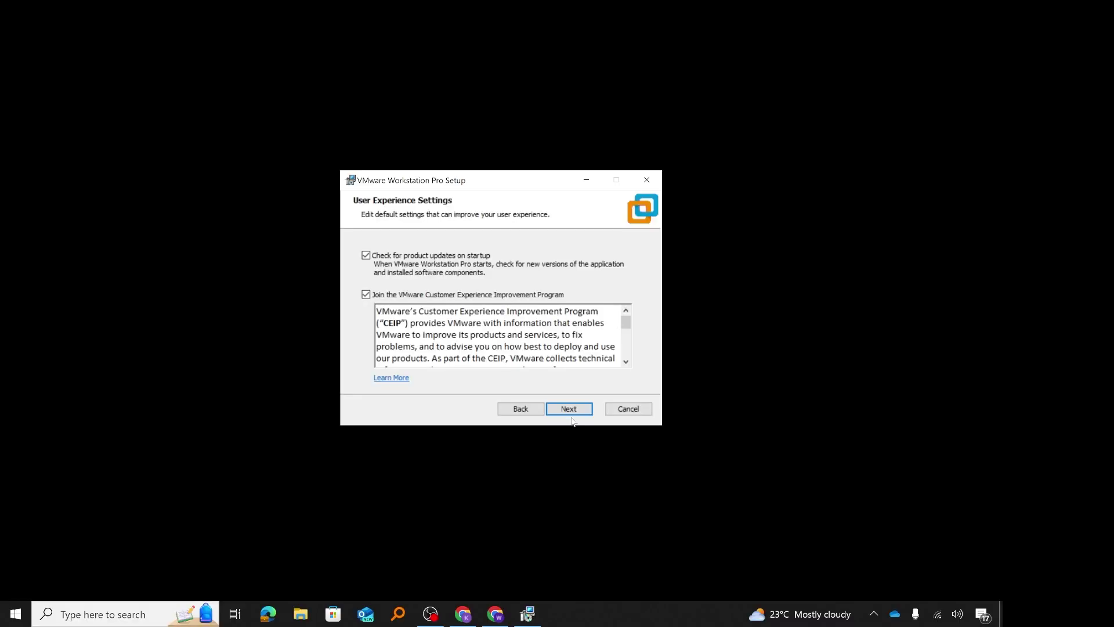
{"action": "left_click", "coordinate": [576, 413]}
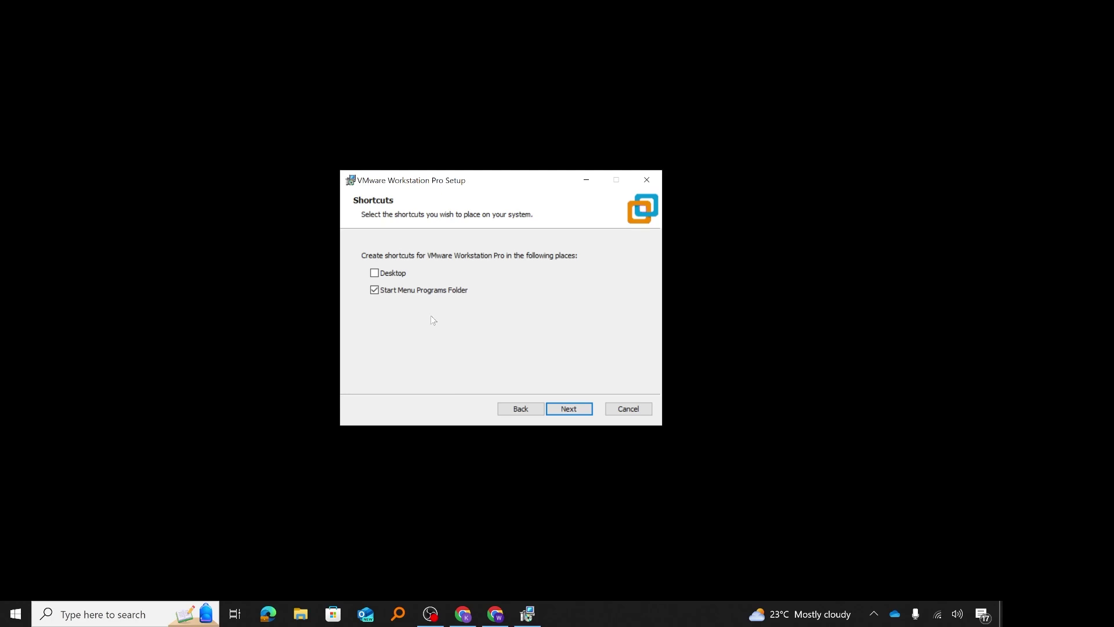
Step: Keep the default shortcuts and install VMware Workstation Pro until it completes
{"action": "left_click", "coordinate": [569, 409]}
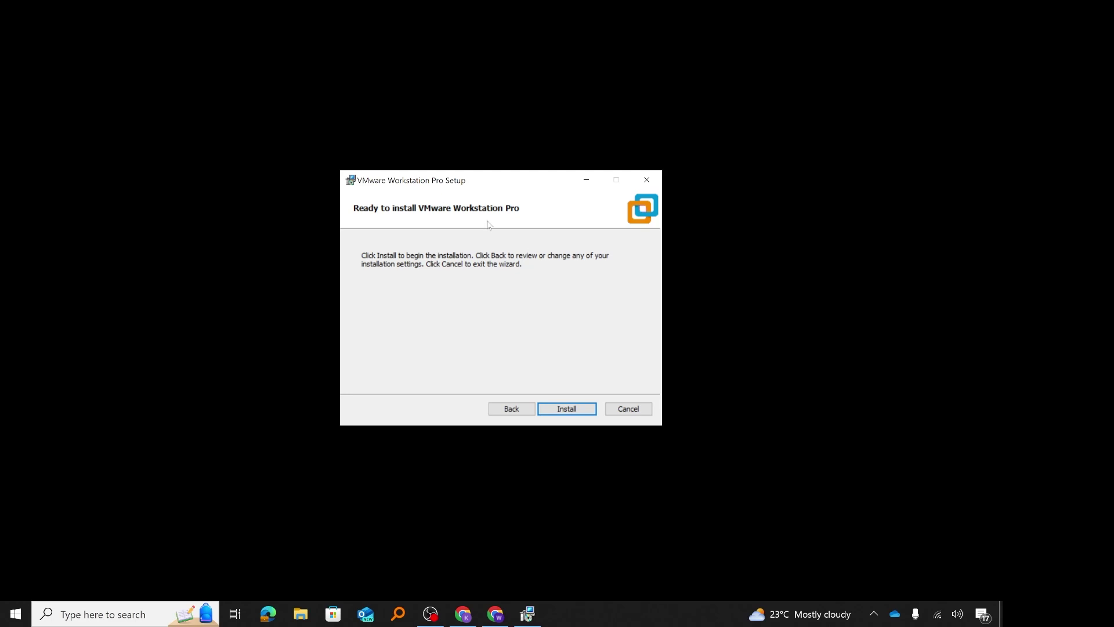
{"action": "left_click", "coordinate": [571, 411]}
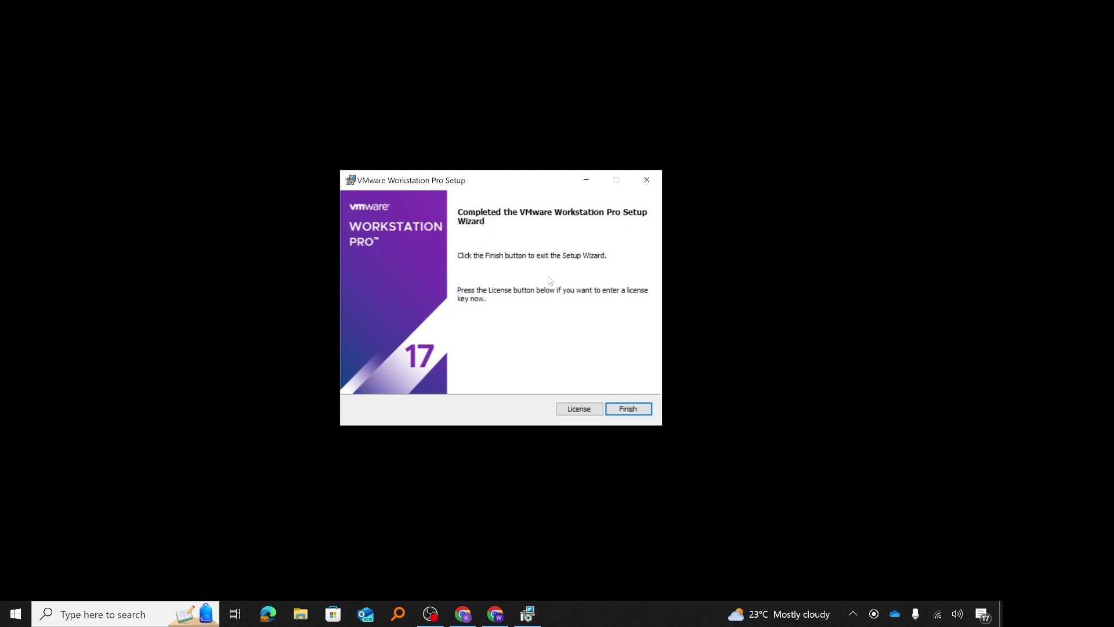
Step: Skip the license key entry, leaving it blank, and finish the setup wizard
{"action": "left_click", "coordinate": [577, 410]}
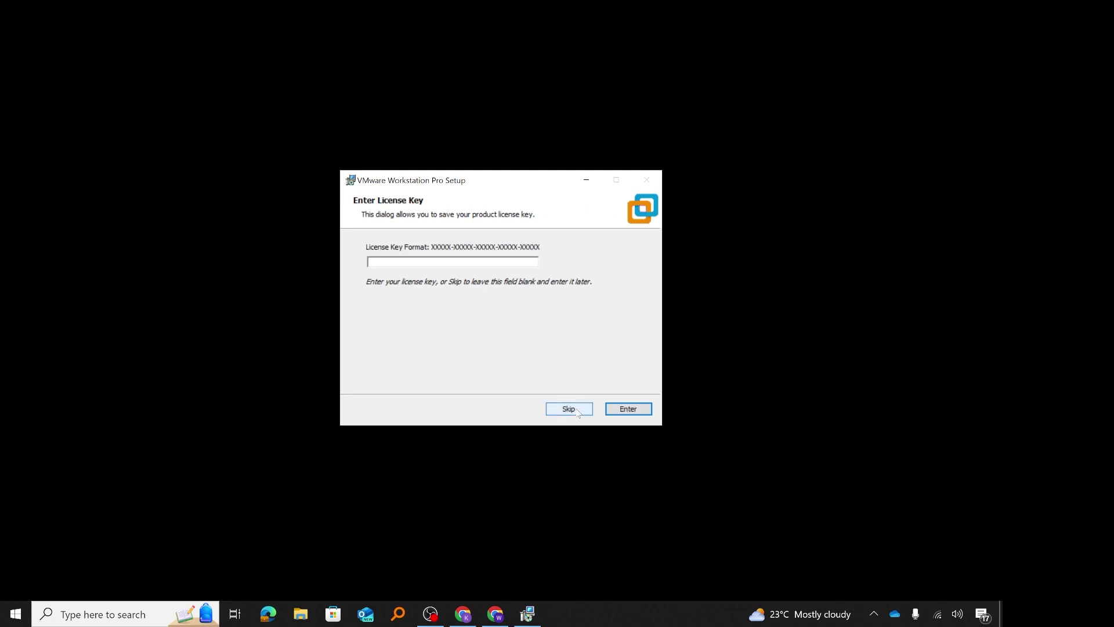
{"action": "left_click", "coordinate": [559, 407]}
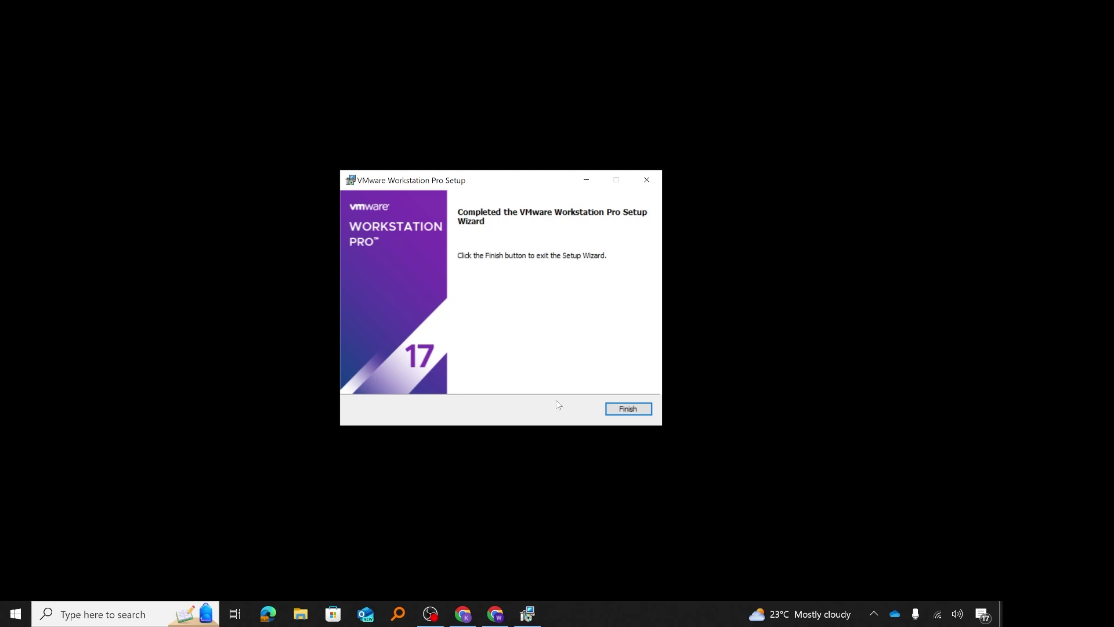
{"action": "left_click", "coordinate": [622, 411]}
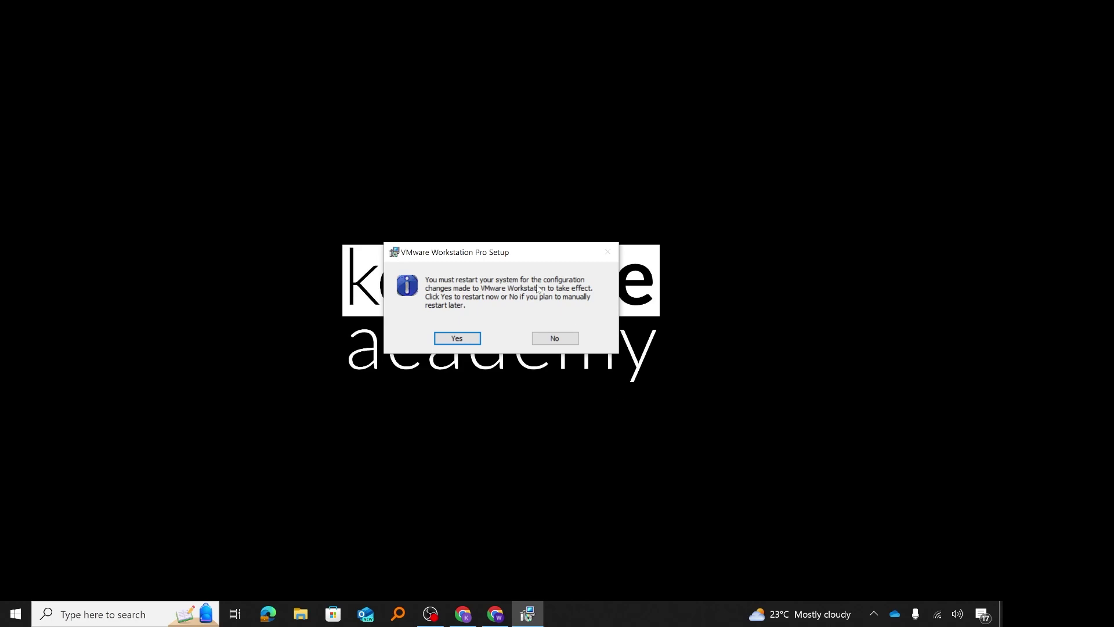
Step: Decline the restart, then search 'vm' and launch VMware Workstation Pro
{"action": "left_click", "coordinate": [568, 340]}
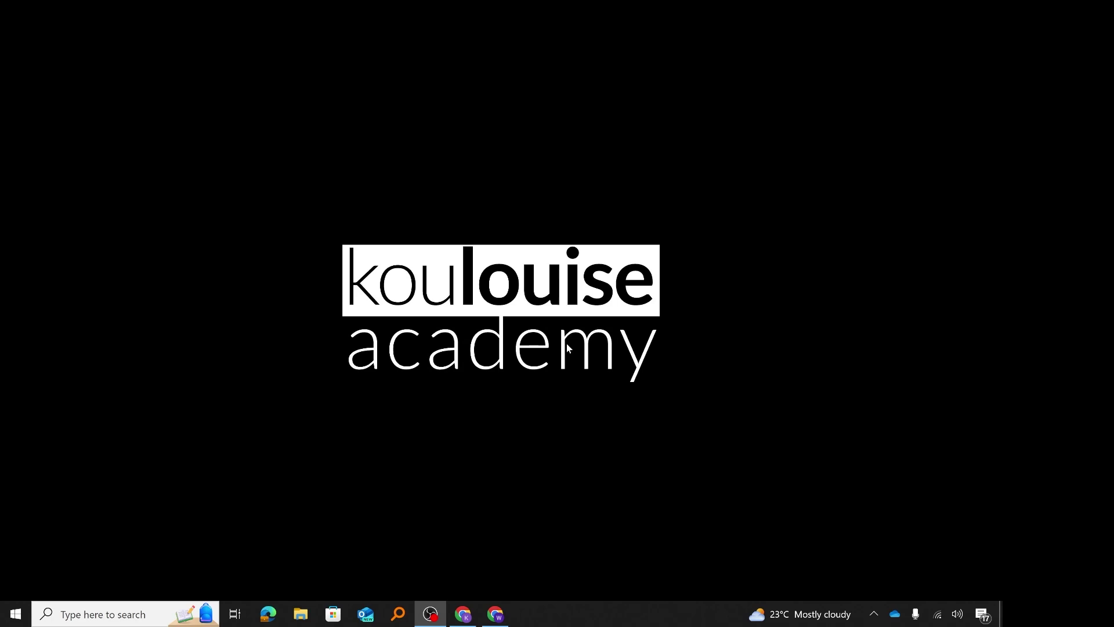
{"action": "left_click", "coordinate": [111, 615]}
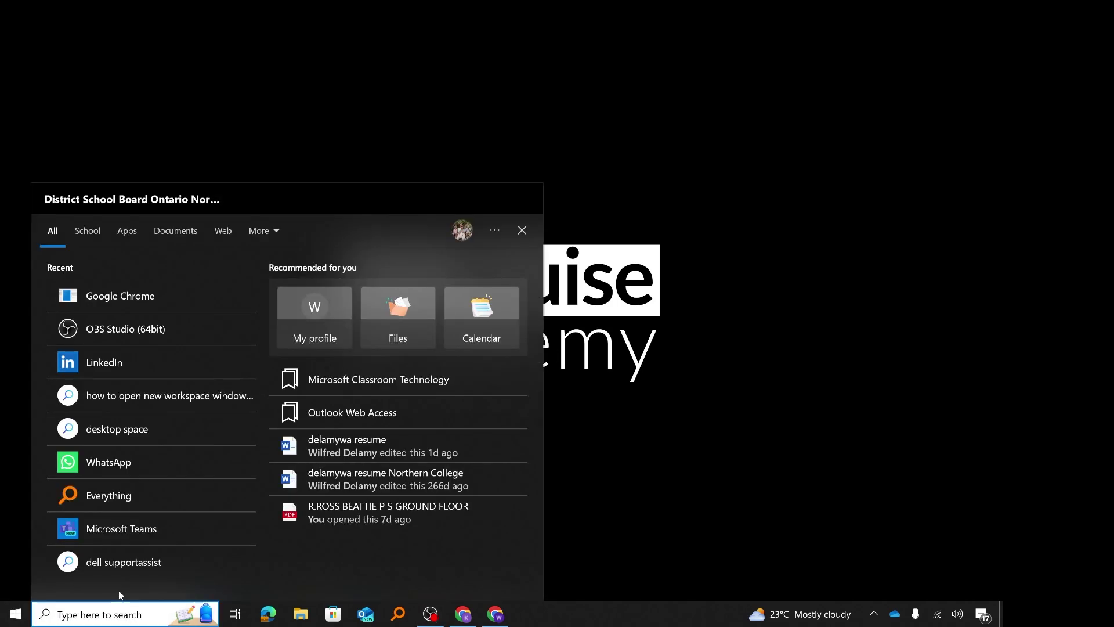
{"action": "type", "text": "vm"}
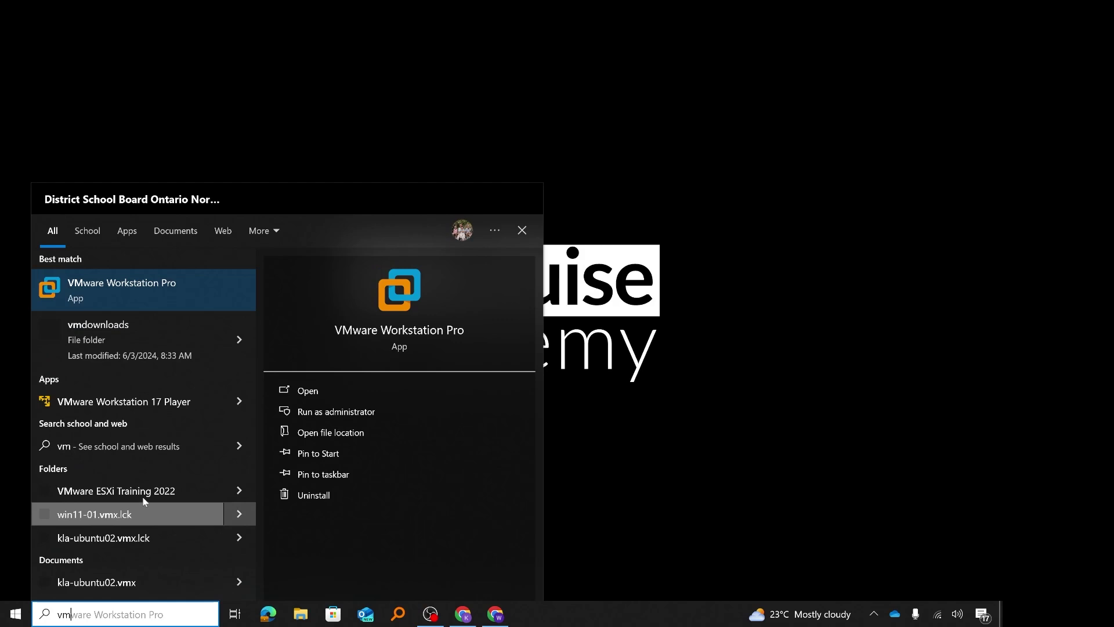
{"action": "left_click", "coordinate": [143, 290]}
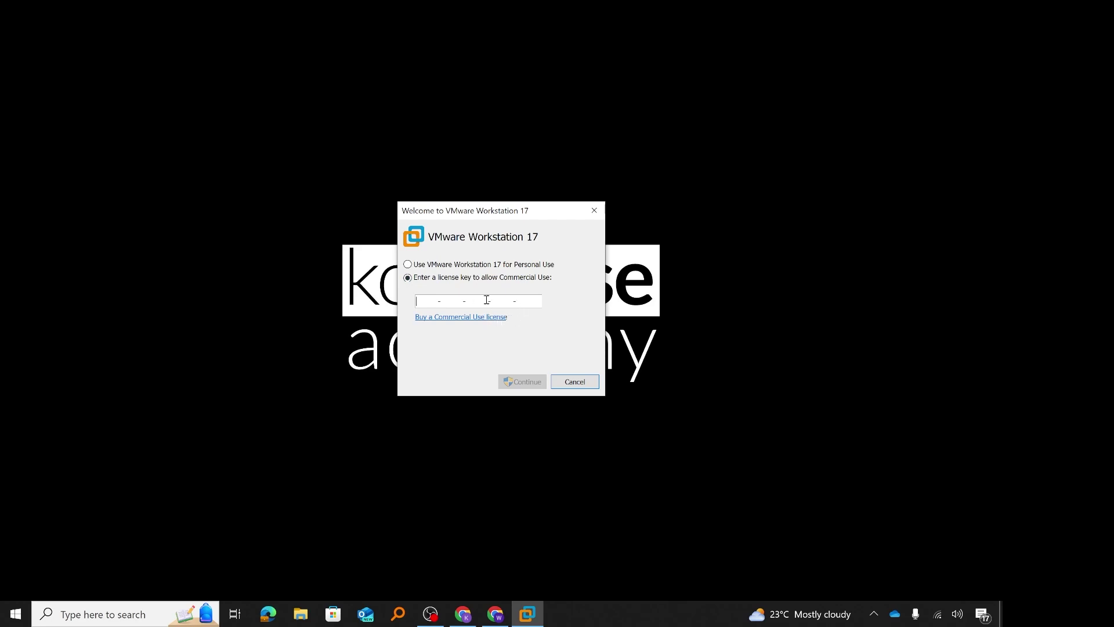
Step: Choose 'Use VMware Workstation 17 for Personal Use', then continue and finish the welcome dialog
{"action": "left_click", "coordinate": [409, 266]}
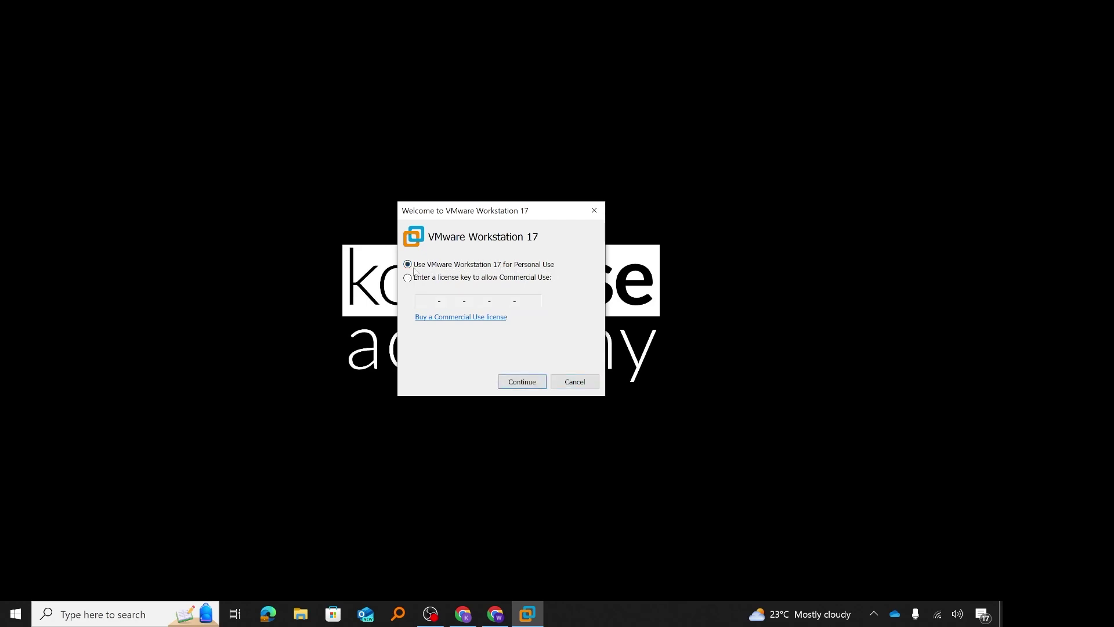
{"action": "left_click", "coordinate": [524, 383]}
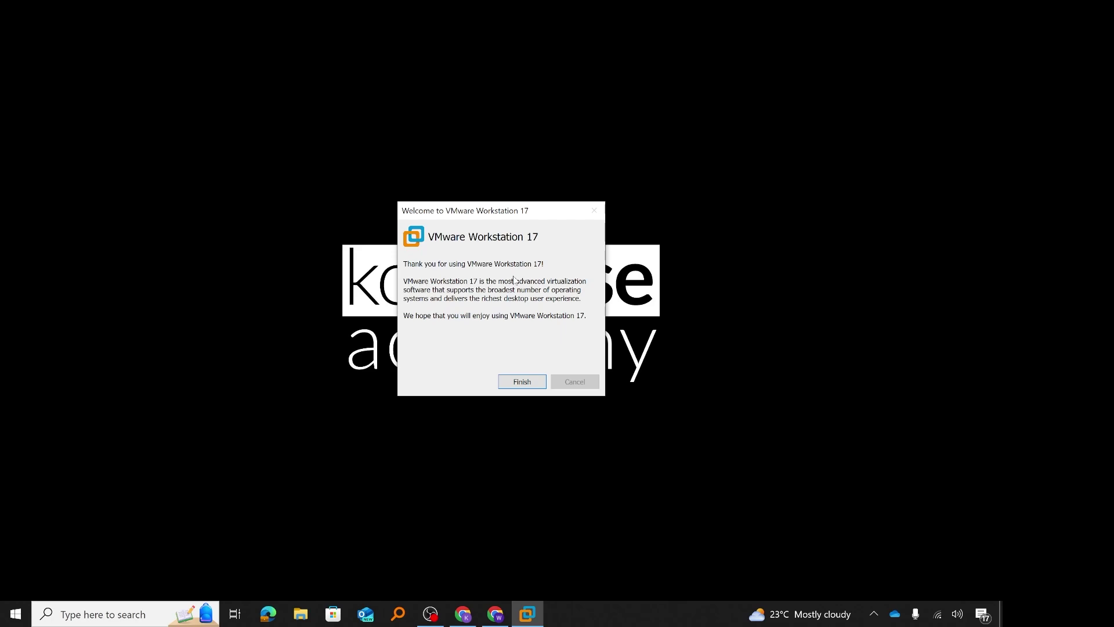
{"action": "left_click", "coordinate": [524, 383]}
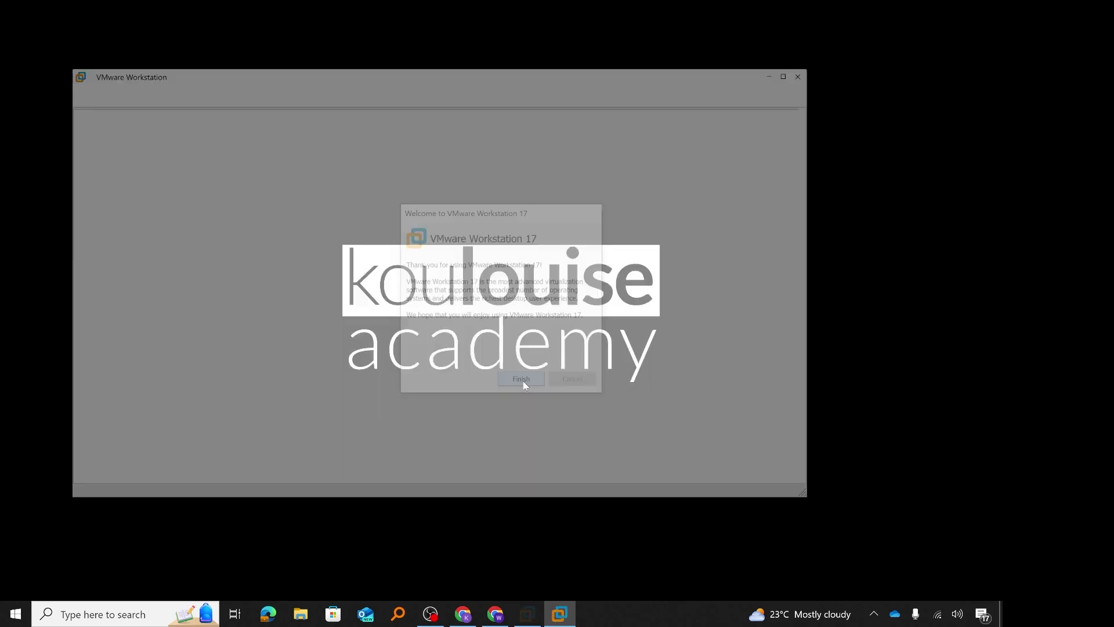